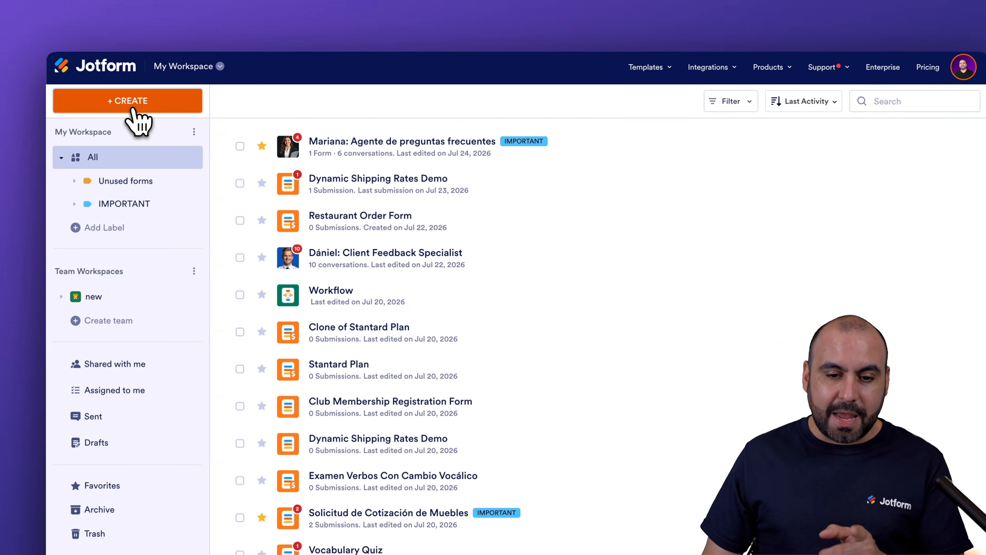
Create a new website widget by searching the widget gallery for "pdf" and using PDF Embed
left_click(134, 111)
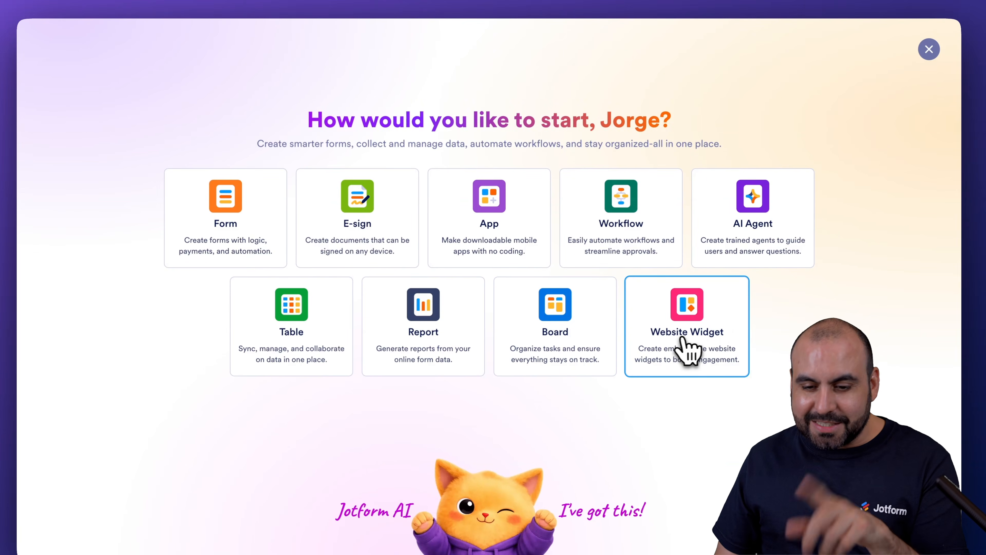
left_click(694, 339)
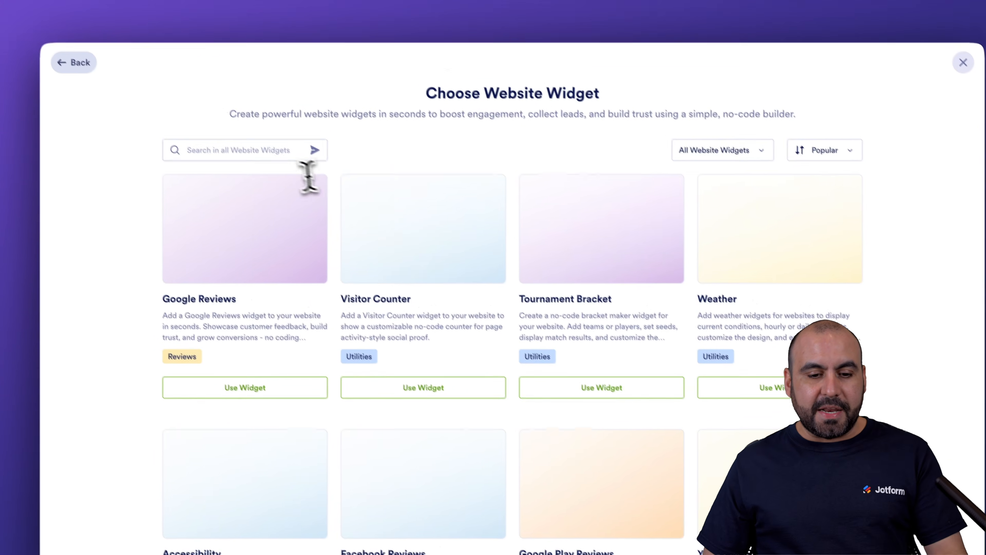
left_click(229, 126)
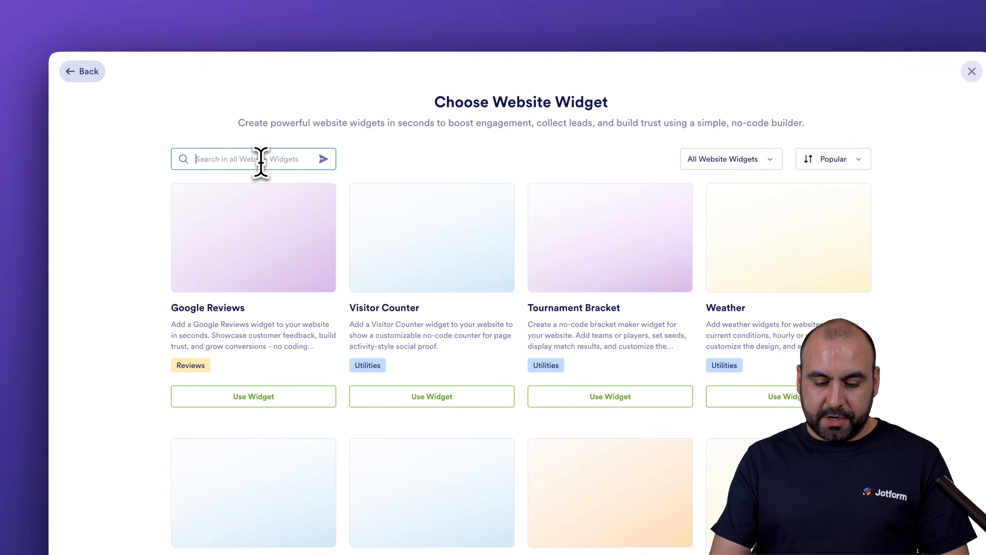
key("Return")
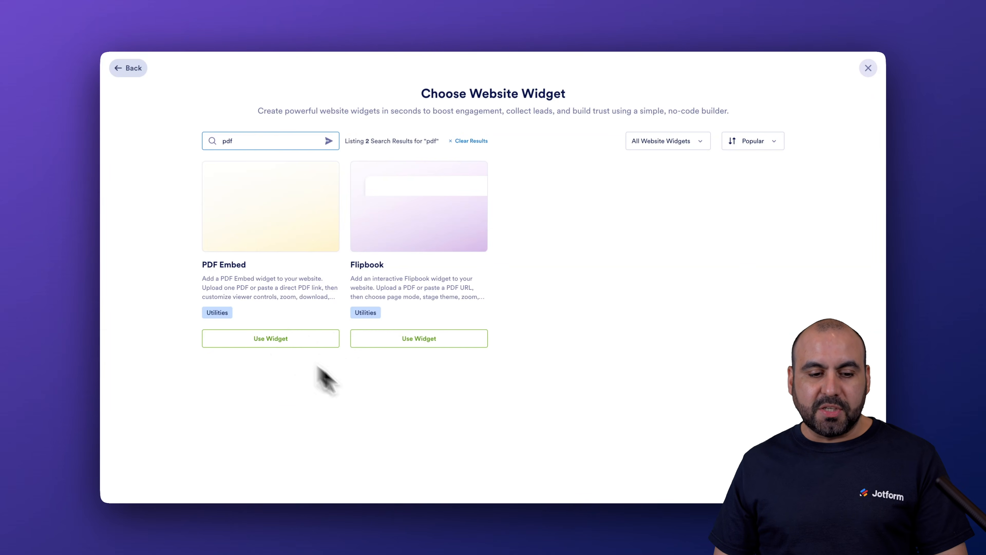
mouse_move(257, 250)
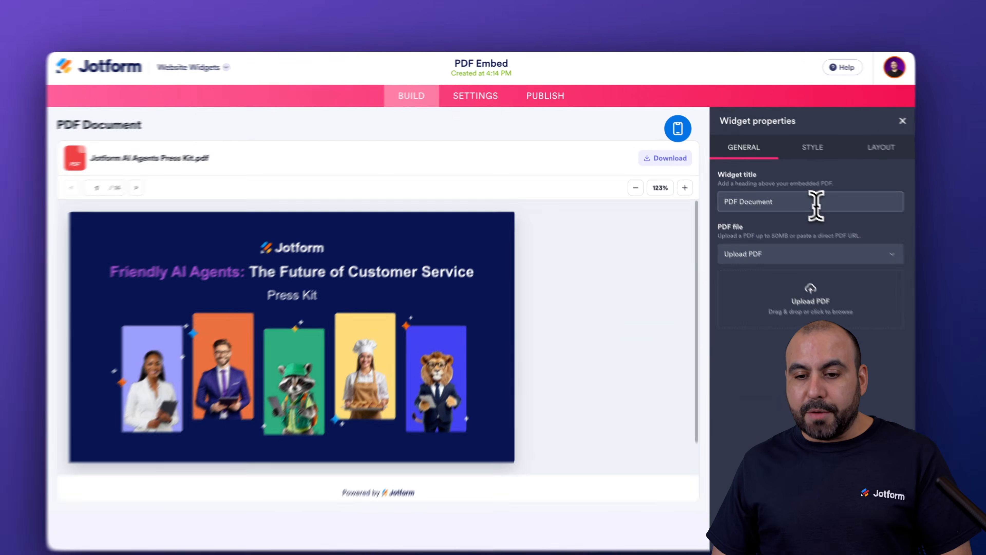
Clear the widget title and check the available source options for the PDF file
left_click_drag(772, 191, 718, 190)
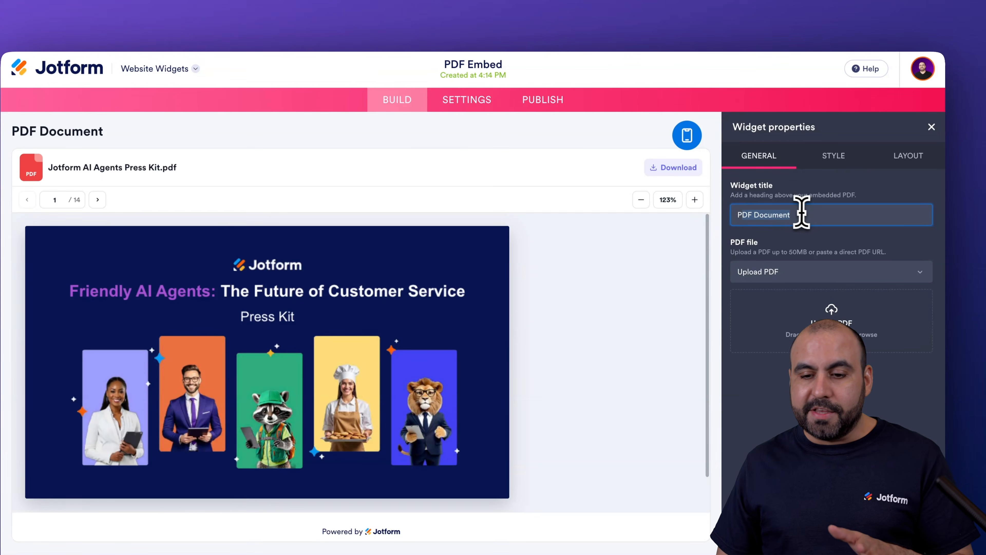
key("BackSpace")
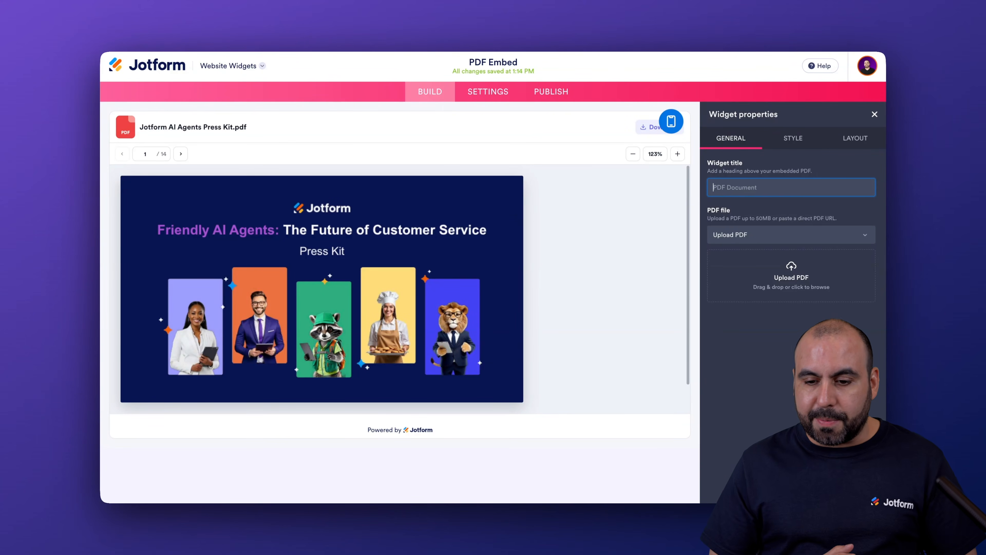
left_click(780, 234)
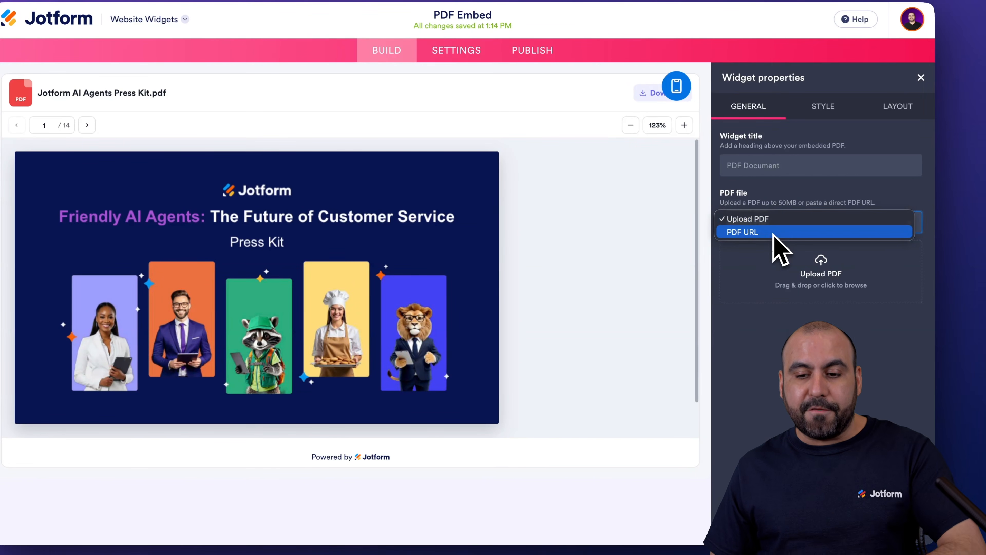
left_click(796, 342)
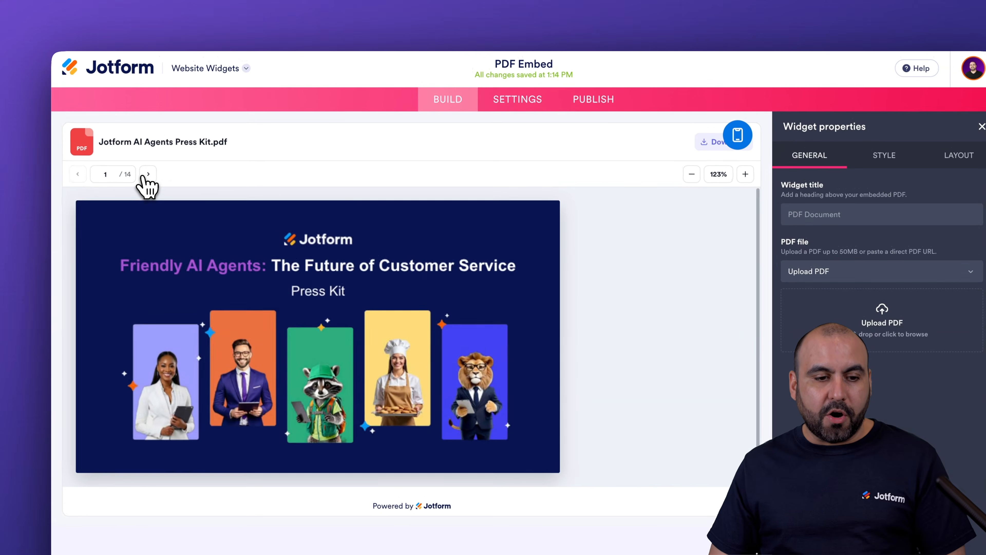
Page forward through the embedded PDF preview to page 5
left_click(148, 174)
left_click(148, 174)
left_click(148, 173)
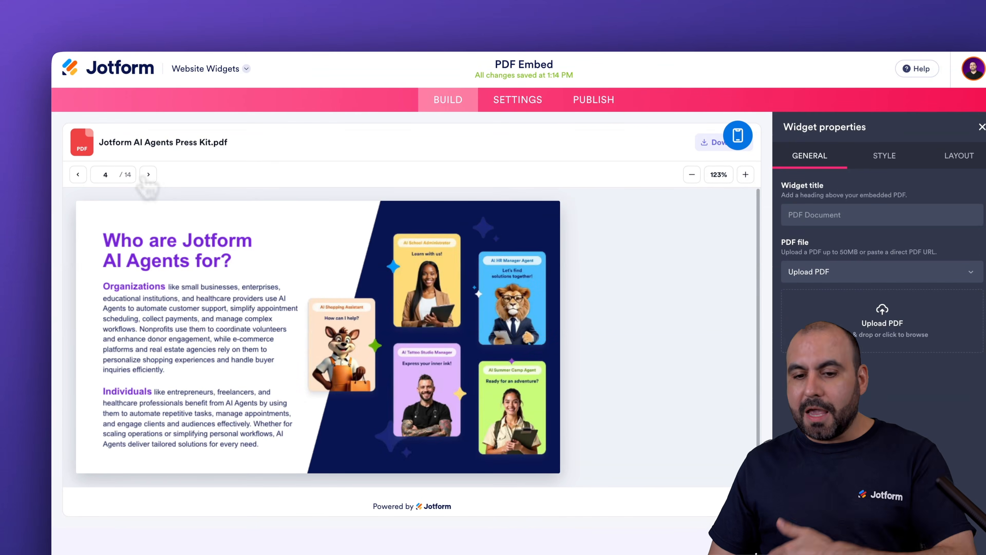
left_click(148, 174)
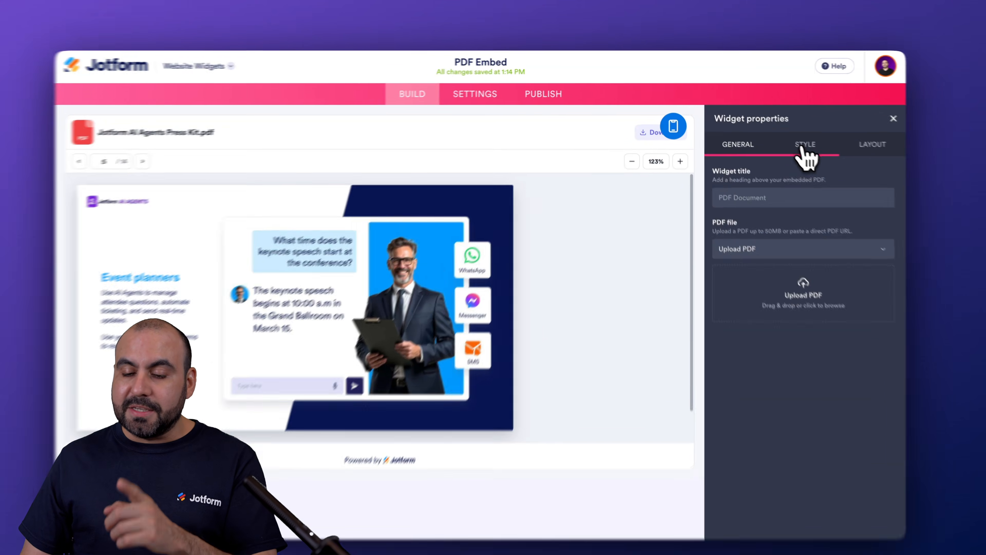
Set the viewer's background color to light blue #b1c4ec in the widget's style settings
left_click(792, 139)
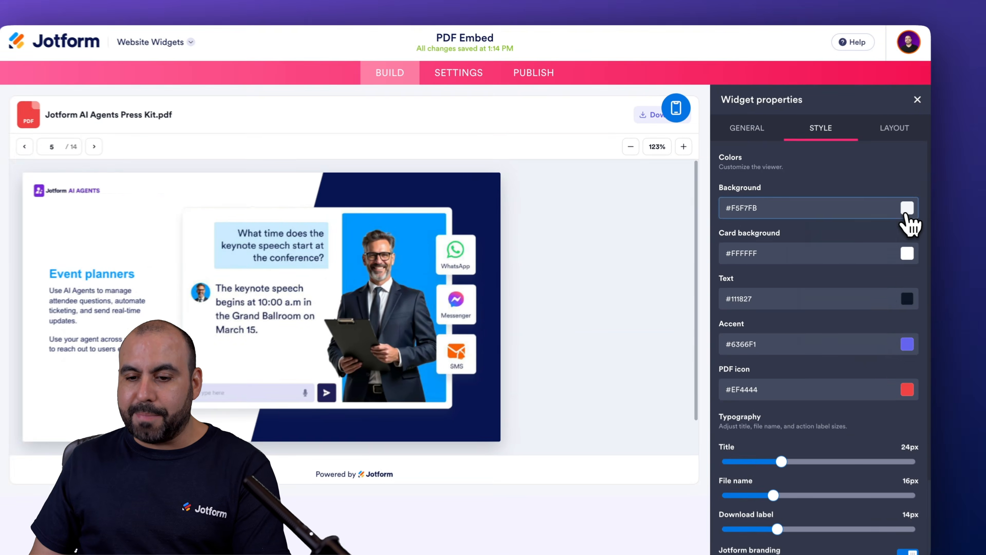
left_click(866, 205)
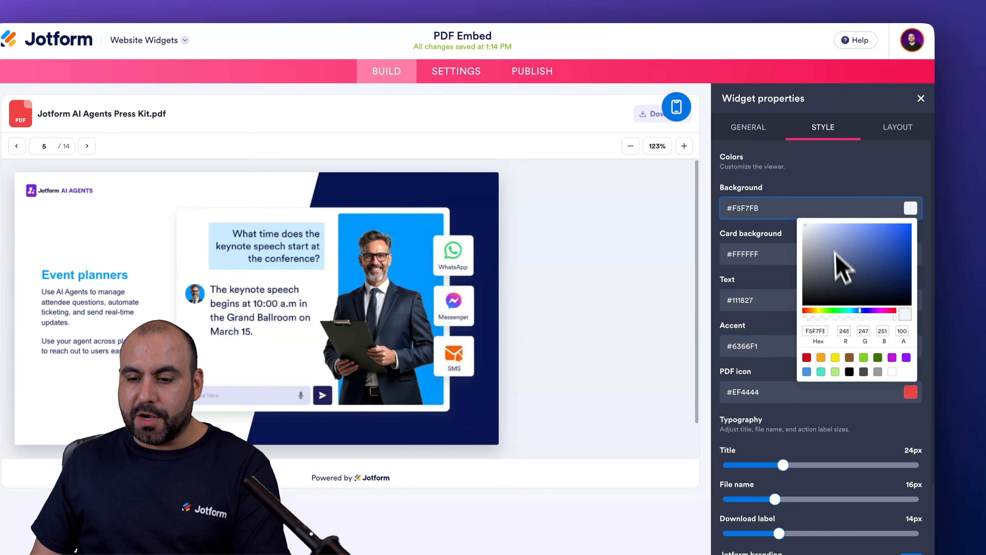
left_click(826, 234)
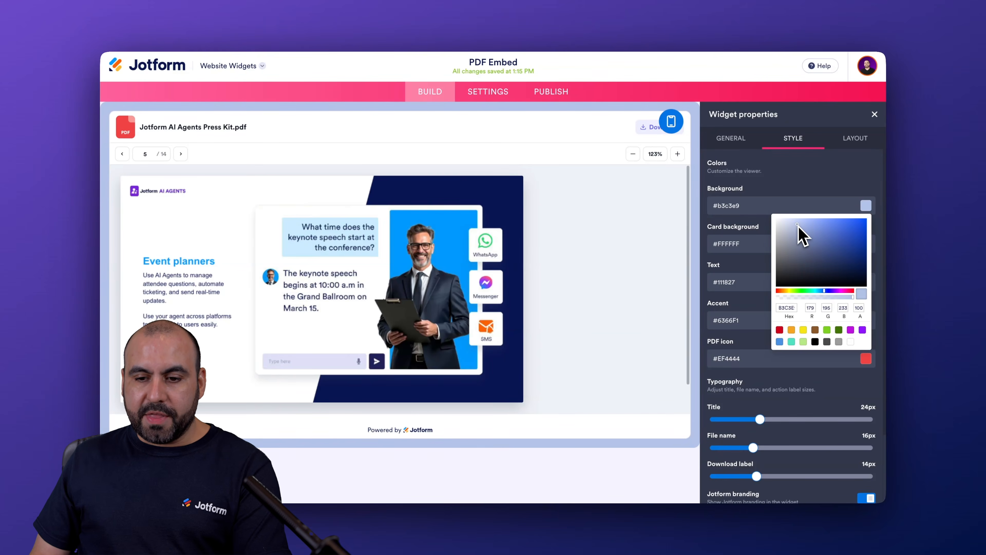
left_click(799, 224)
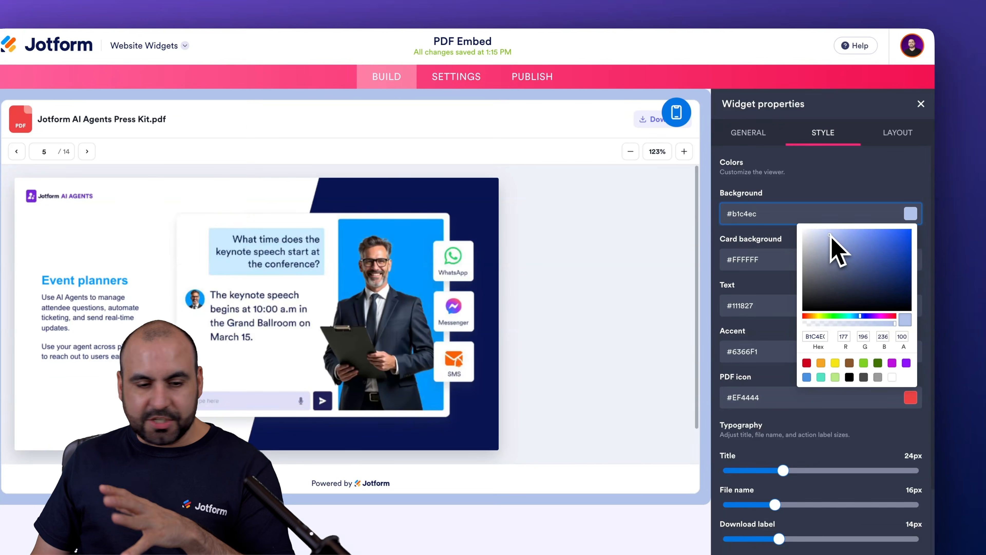
left_click_drag(829, 322, 934, 323)
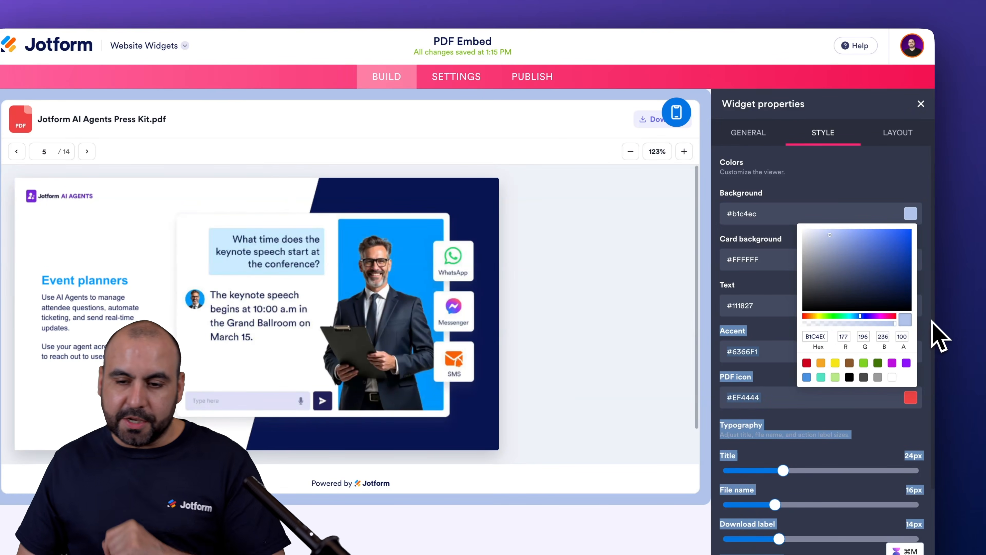
left_click(847, 188)
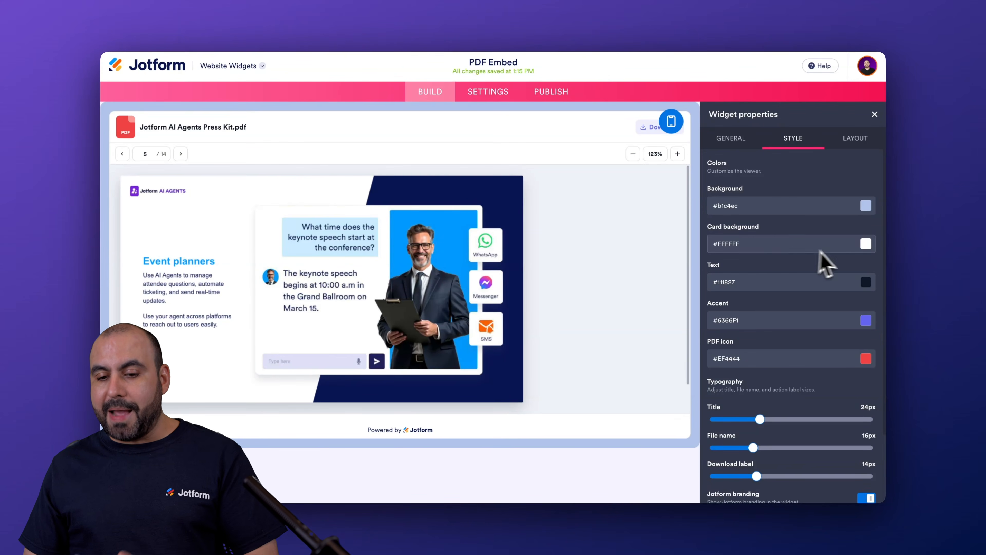
Set the widget's text color to bright blue #0050fa
scroll(839, 256, "down", 1)
scroll(860, 251, "down", 2)
left_click(867, 226)
left_click(846, 249)
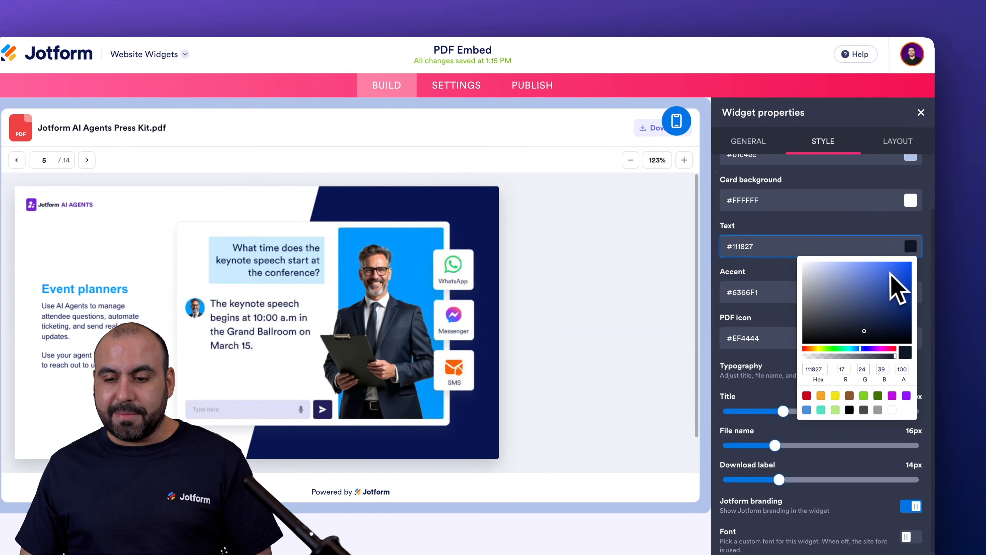
left_click_drag(887, 274, 918, 280)
left_click(874, 247)
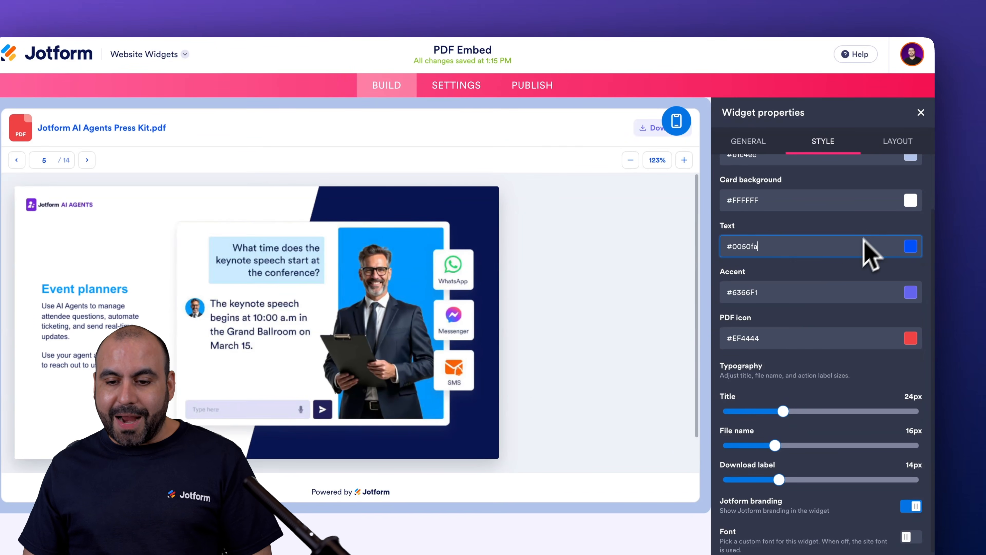
Set the PDF icon color to blue #0018fa
scroll(867, 238, "down", 2)
left_click(872, 252)
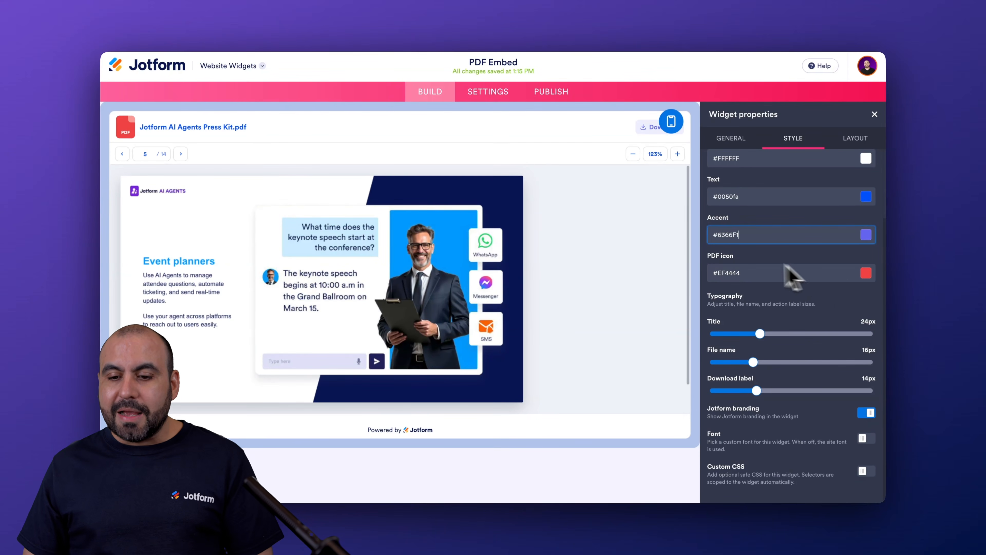
left_click(727, 276)
left_click(905, 243)
left_click(875, 264)
left_click_drag(879, 257, 902, 251)
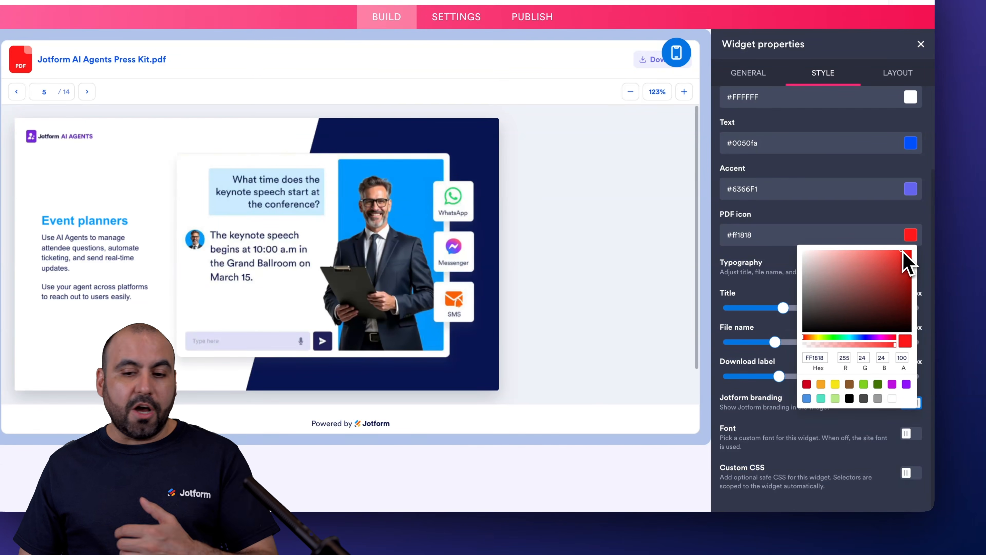
left_click(864, 338)
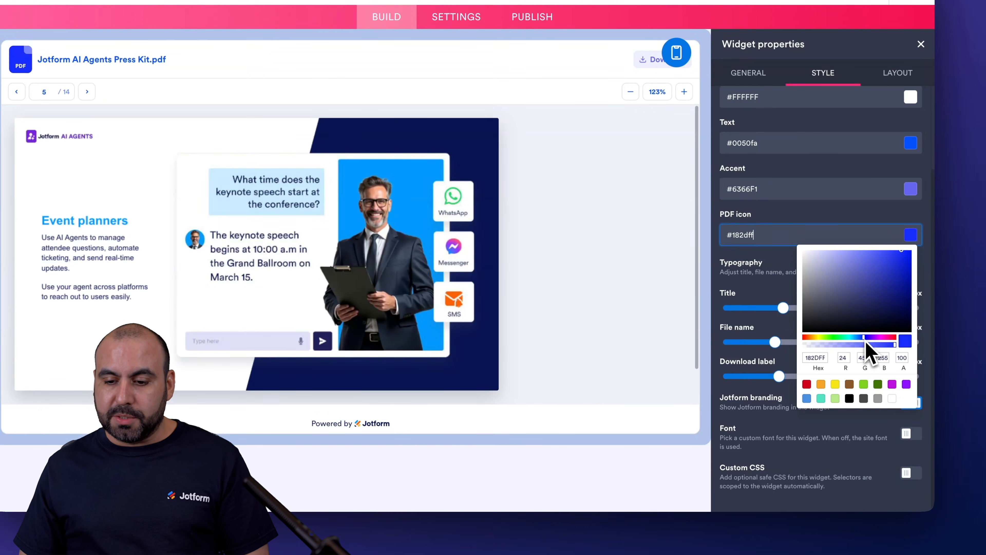
left_click(913, 252)
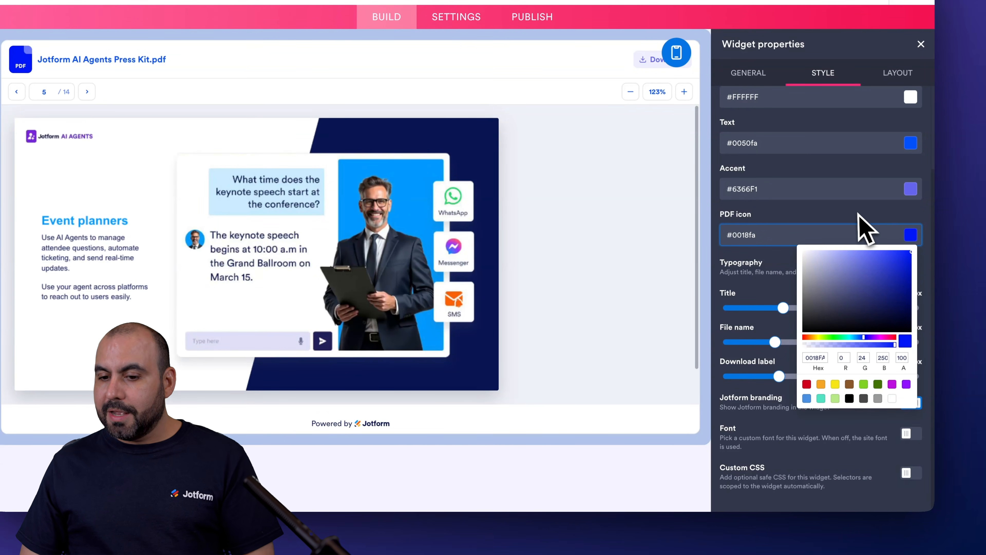
left_click(859, 226)
Set the typography sizes to 25px for the title, 18px for the file name and 22px for the download label
mouse_move(783, 307)
left_mouse_down()
mouse_move(773, 308)
mouse_move(843, 309)
mouse_move(790, 308)
left_mouse_up()
left_click_drag(775, 341, 799, 342)
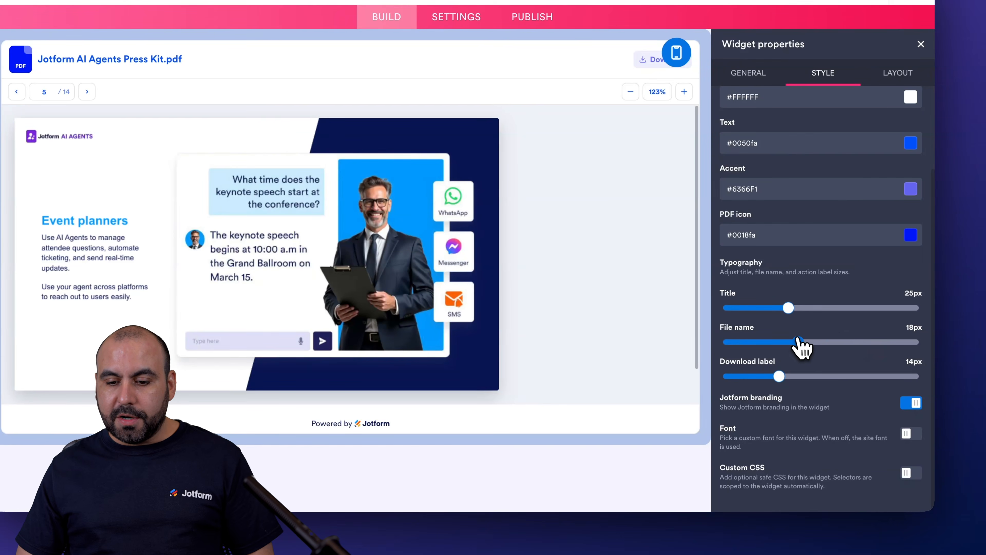
left_click_drag(777, 376, 910, 376)
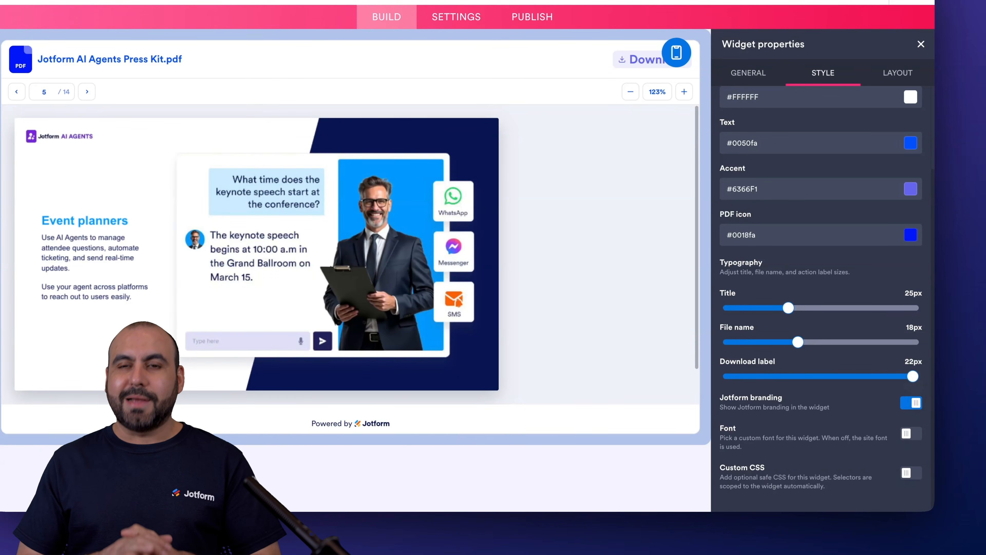
Try switching the custom font on and the Jotform branding off, restoring both options to their original state
left_click(909, 434)
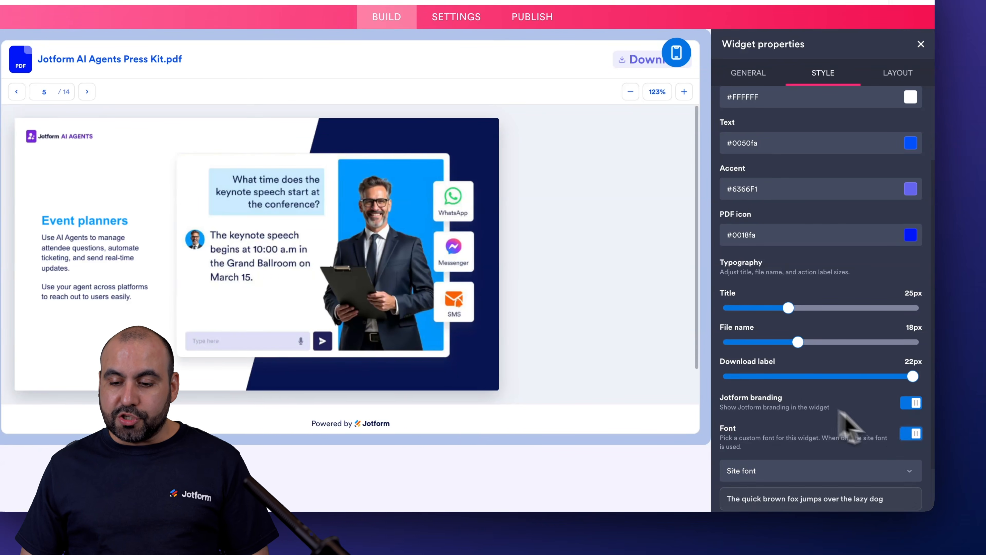
left_click(909, 435)
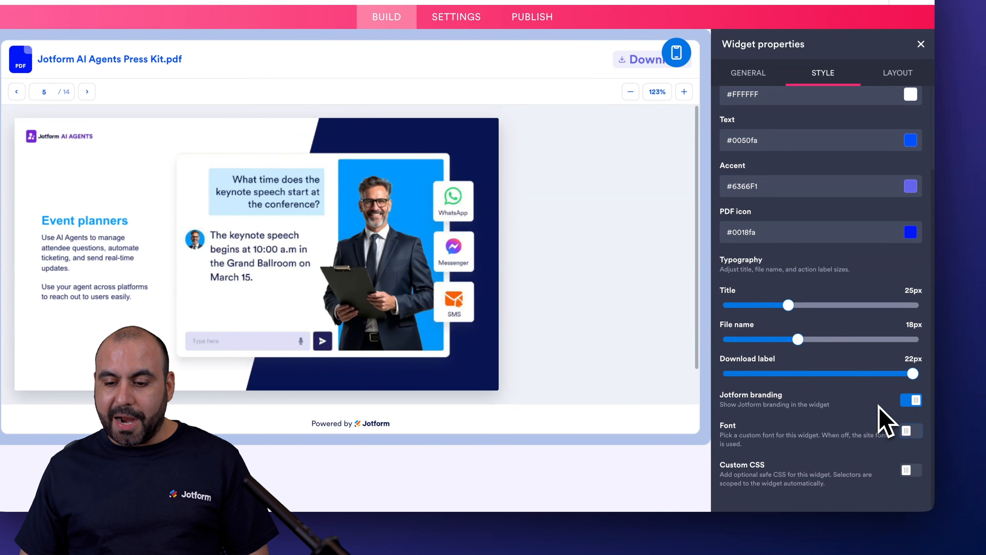
left_click(913, 404)
left_click(913, 404)
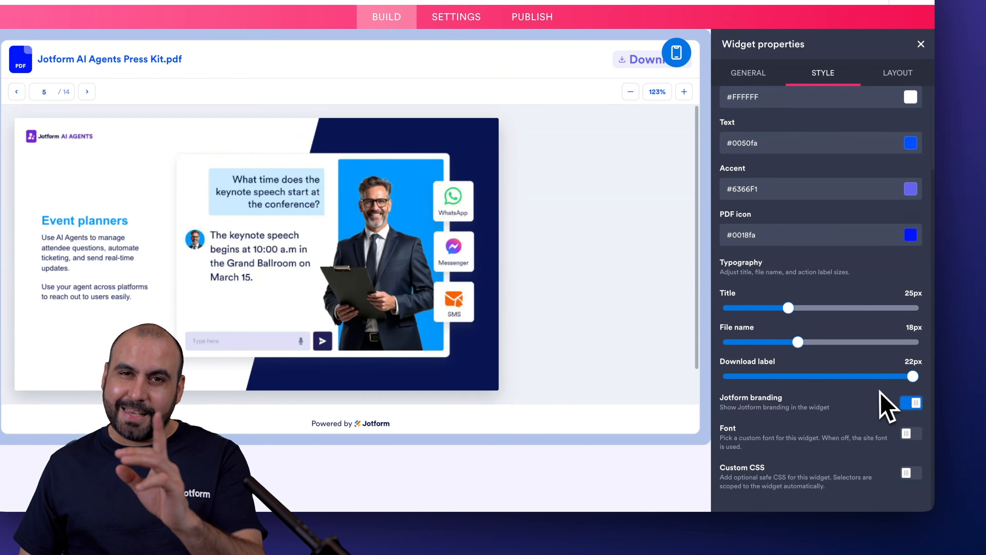
Try the System font for the widget, restore Site font and switch the custom font option back off
left_click(909, 434)
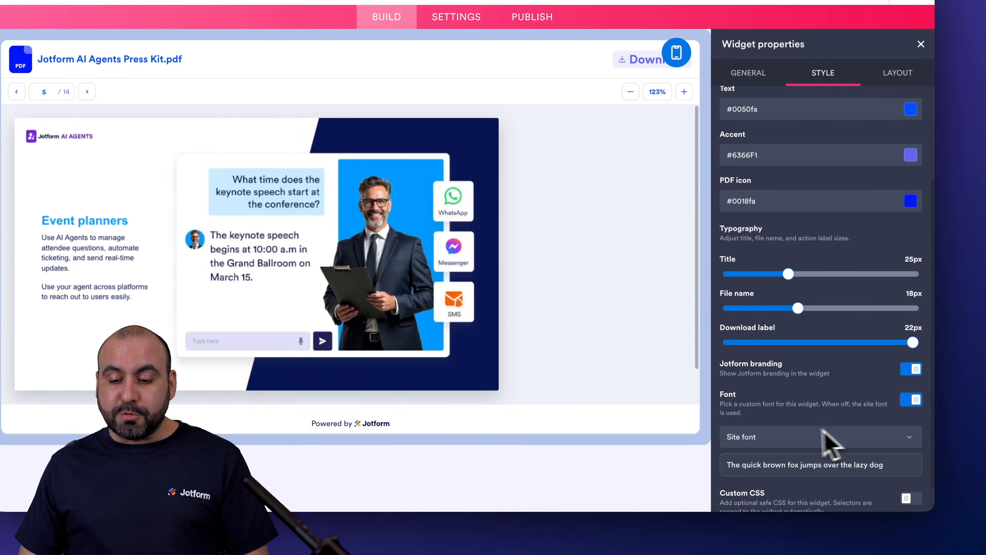
left_click(774, 412)
left_click(775, 421)
left_click(831, 412)
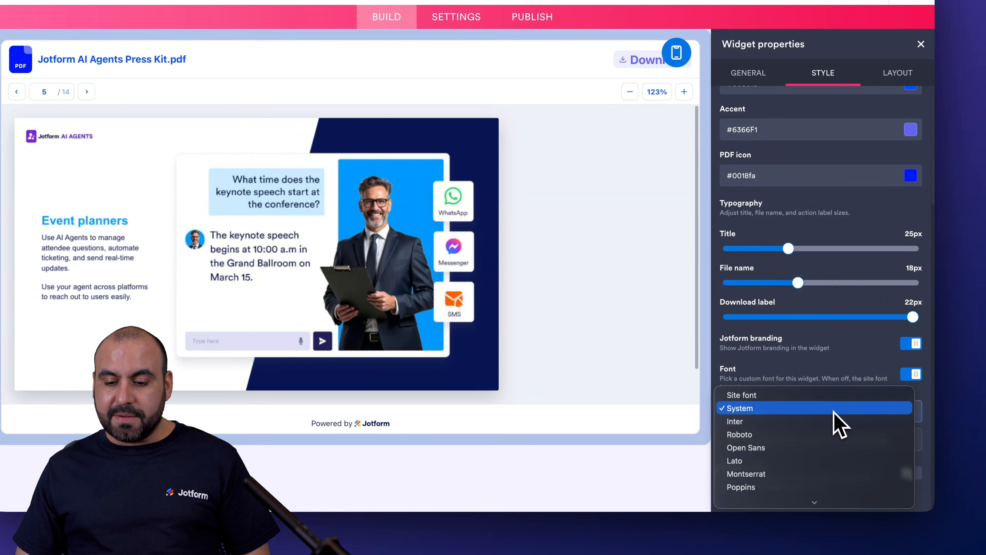
left_click(794, 395)
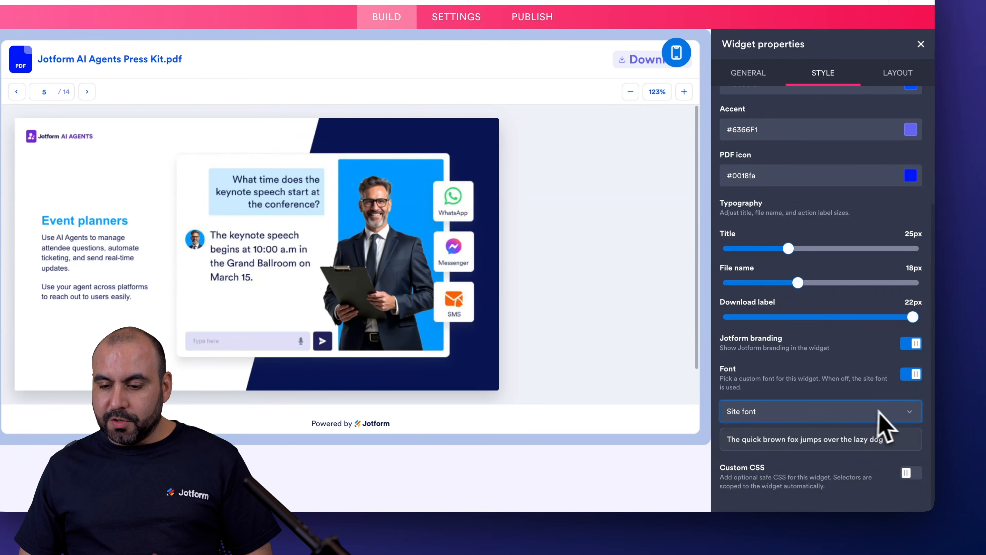
left_click(911, 377)
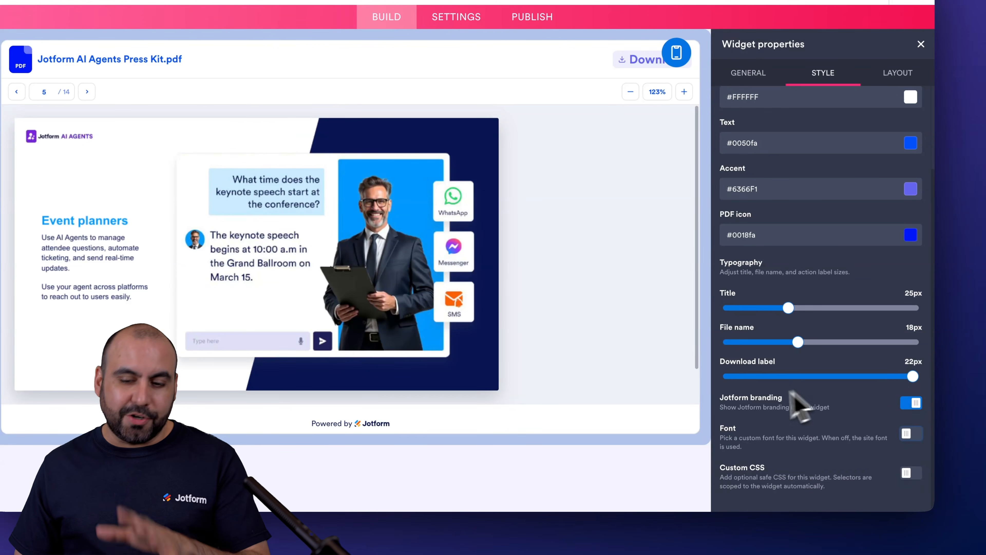
Enable Custom CSS to view its editor, switch it back off and open the widget's layout settings
left_click(911, 465)
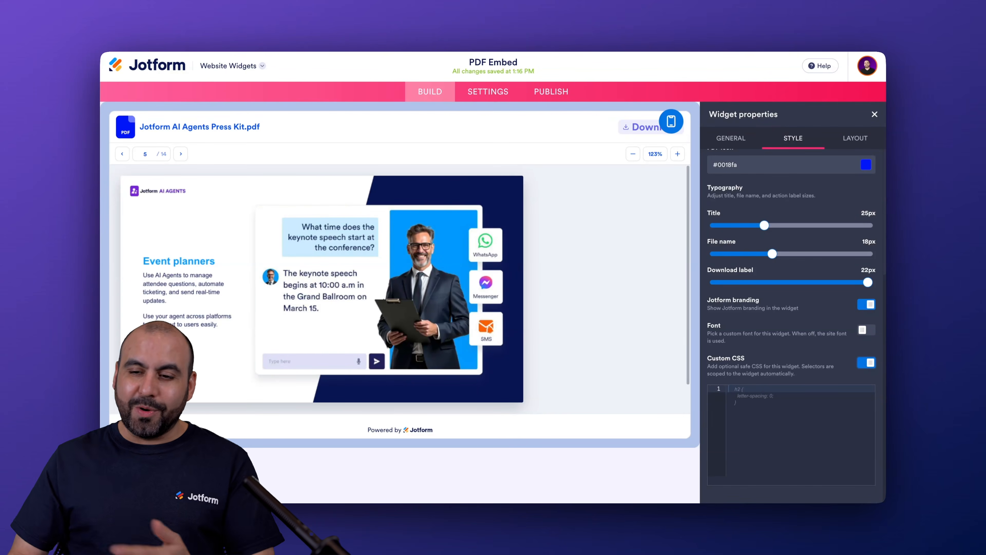
left_click(868, 362)
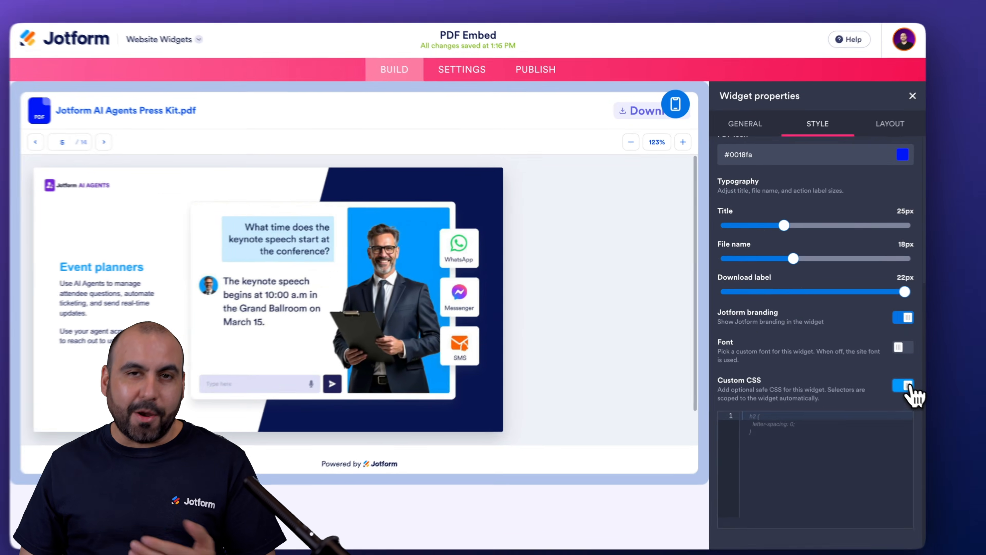
scroll(879, 372, "up", 3)
left_click(892, 128)
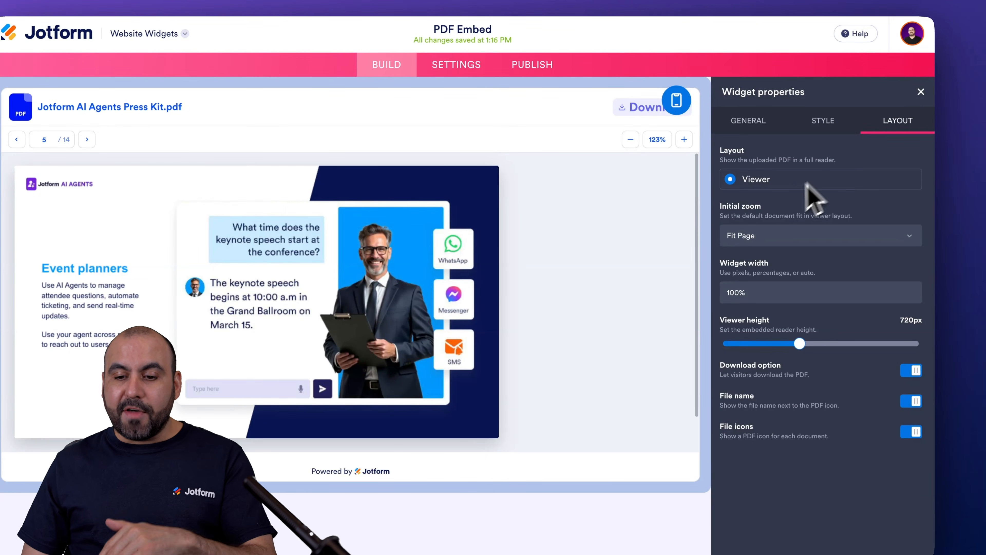
Set the PDF viewer's initial zoom to Fit Width
left_click(777, 233)
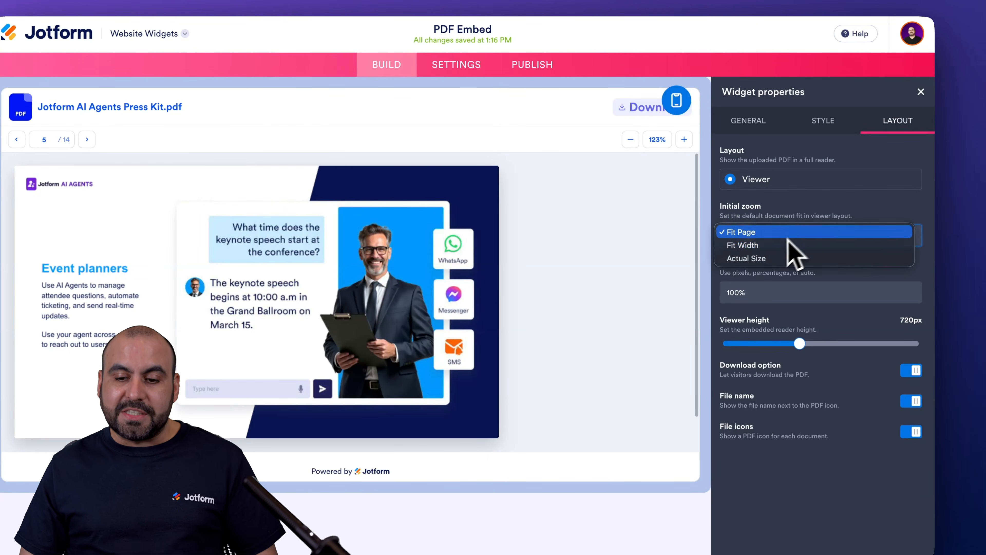
left_click(776, 245)
left_click(776, 245)
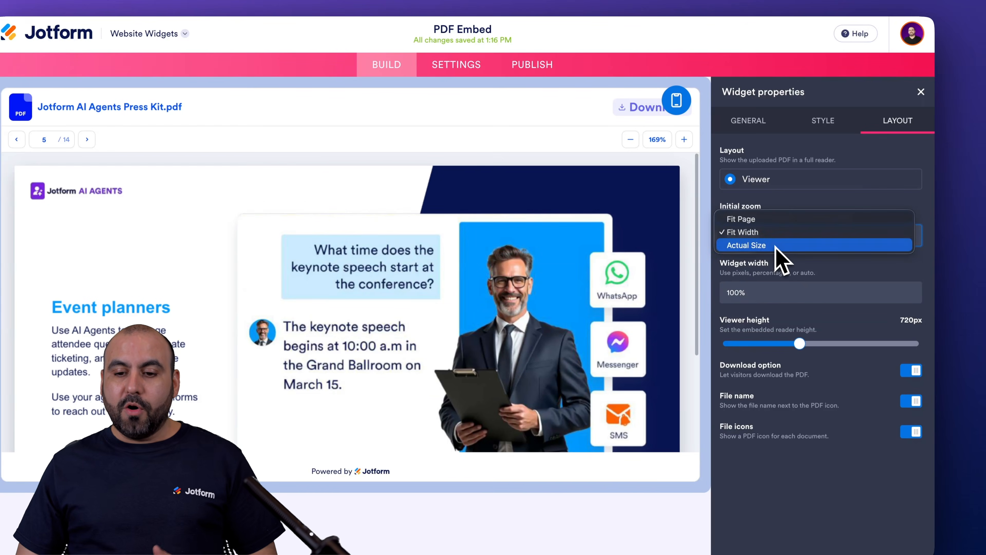
left_click(776, 245)
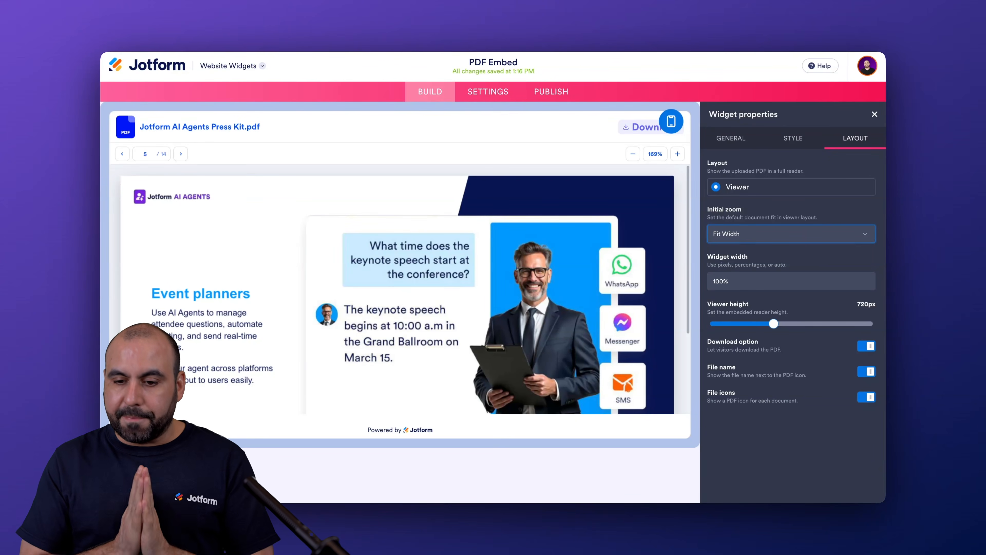
Try setting the widget width to 80
left_click(761, 283)
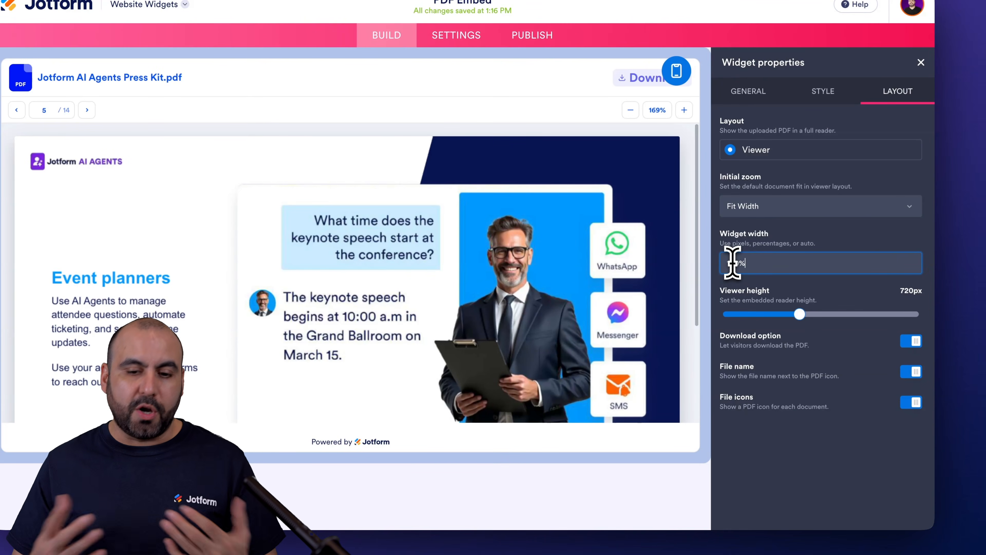
double_click(732, 263)
type("80")
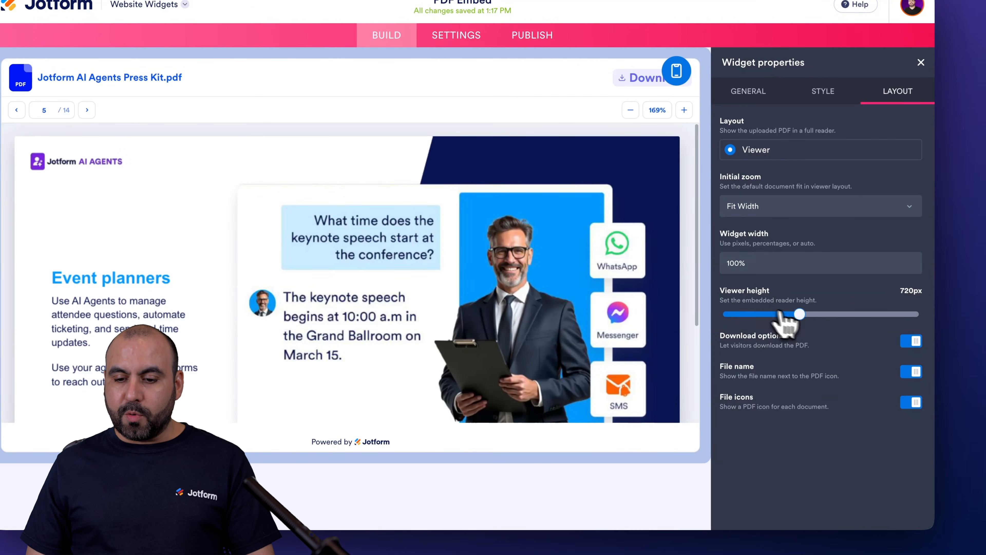
Increase the viewer height to 960px
left_click_drag(799, 315, 854, 317)
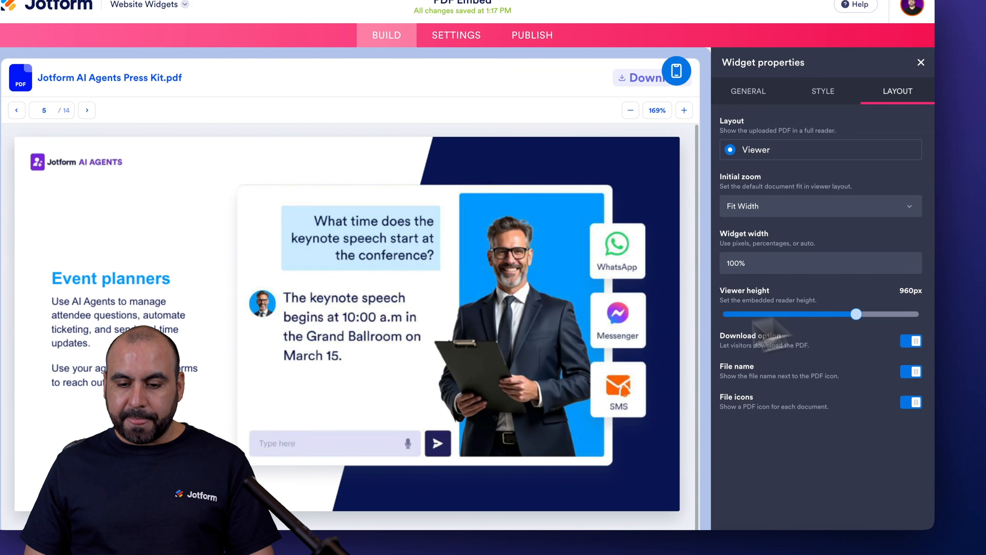
scroll(545, 377, "down", 1)
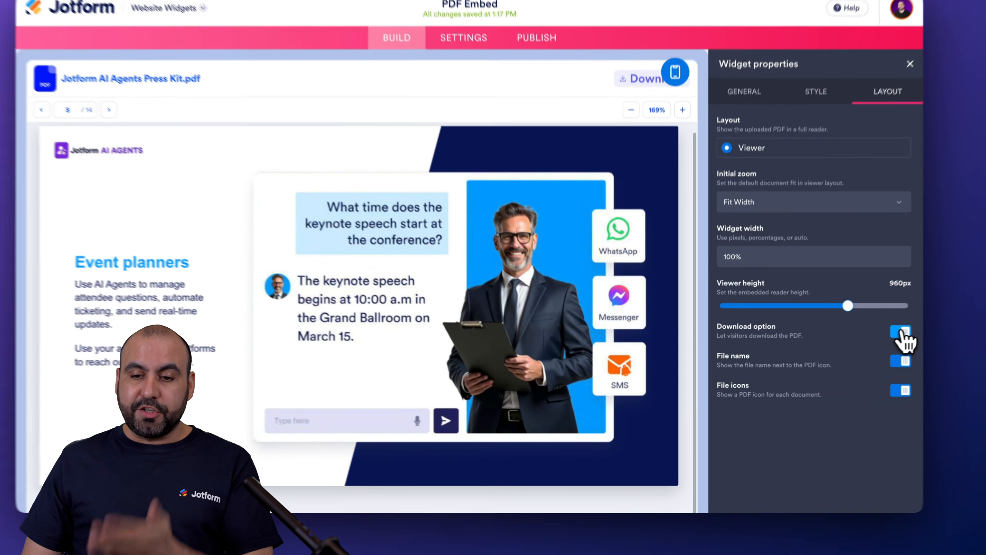
Try the download option switched off, restore it and hide the file name next to the PDF icon
left_click(866, 346)
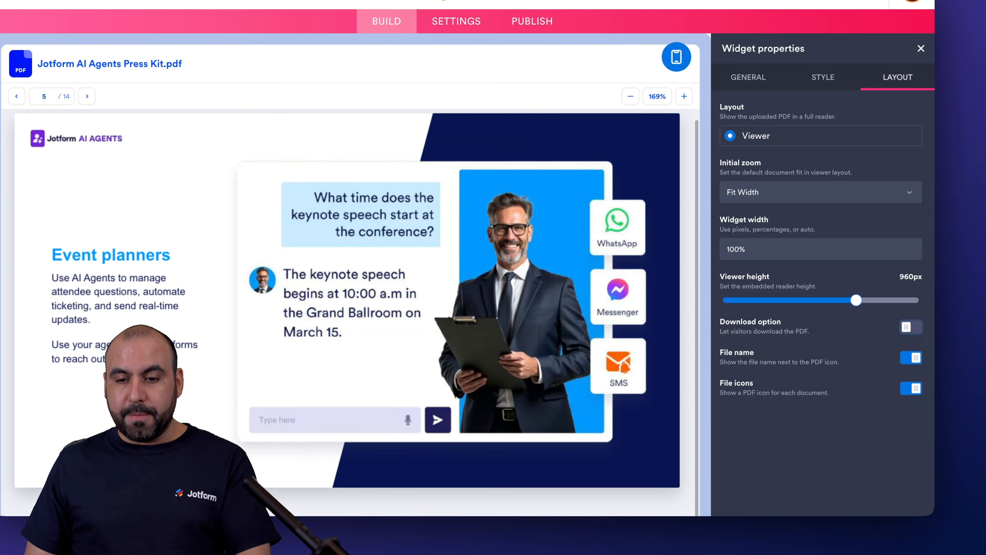
left_click(911, 326)
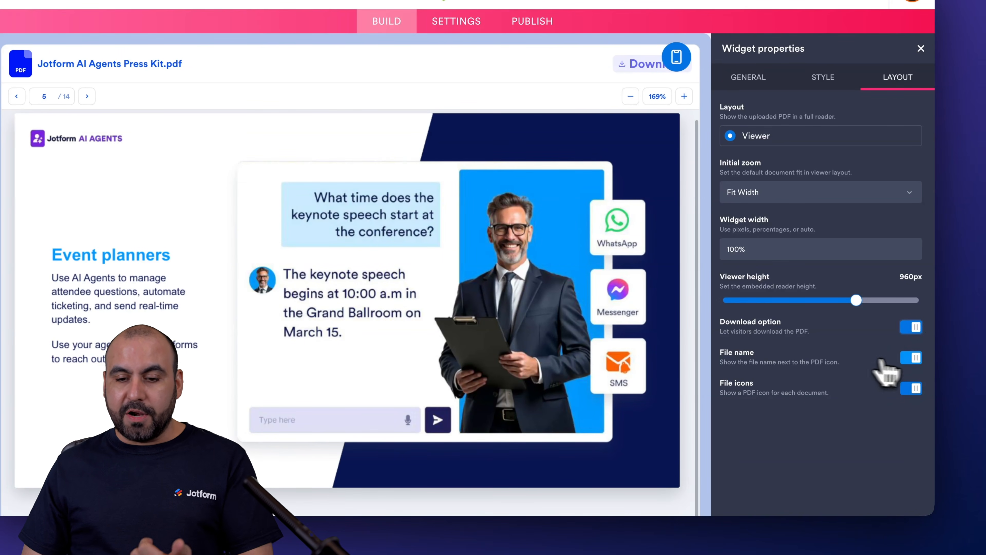
left_click(912, 357)
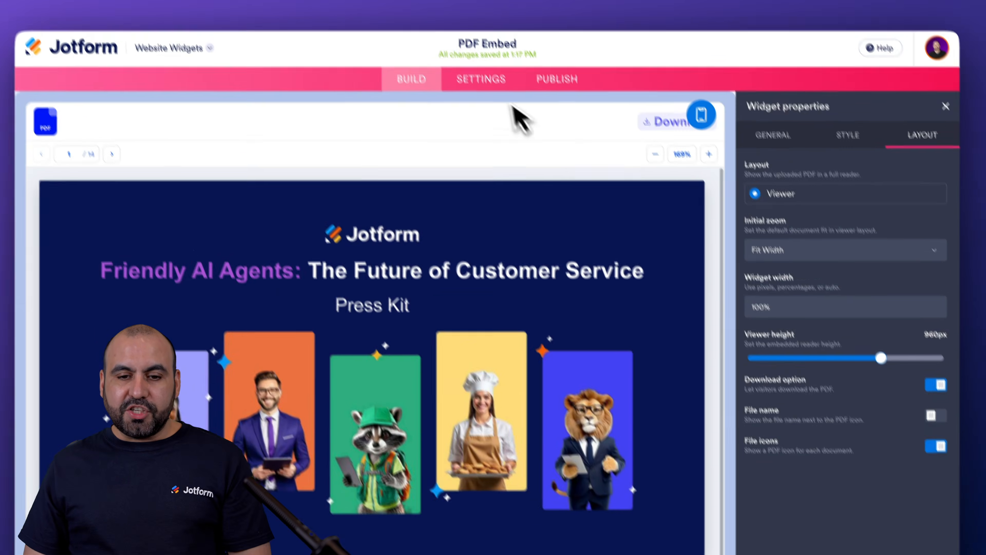
Open the website widget settings, try disabling the widget's status and set it back to enabled
left_click(488, 92)
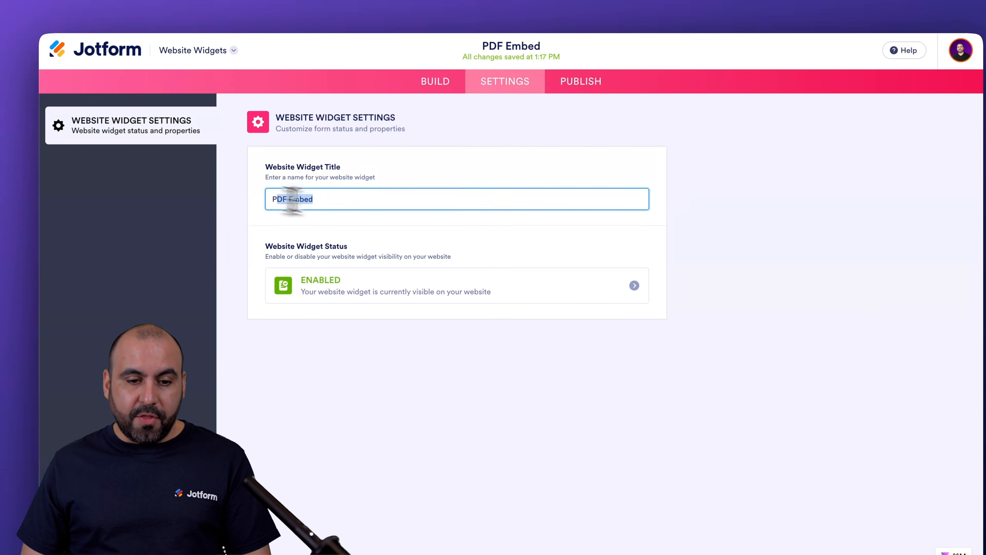
left_click_drag(298, 189, 348, 195)
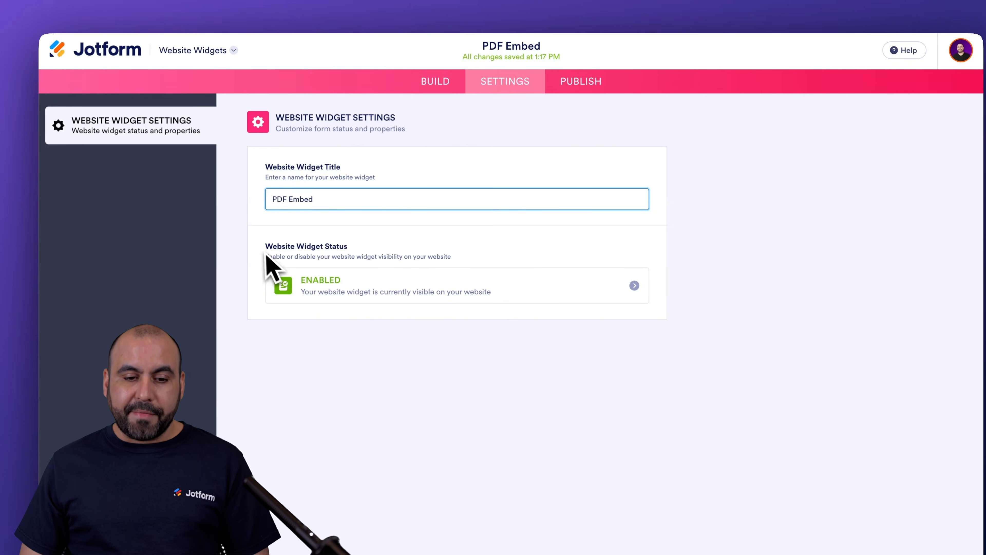
left_click(458, 279)
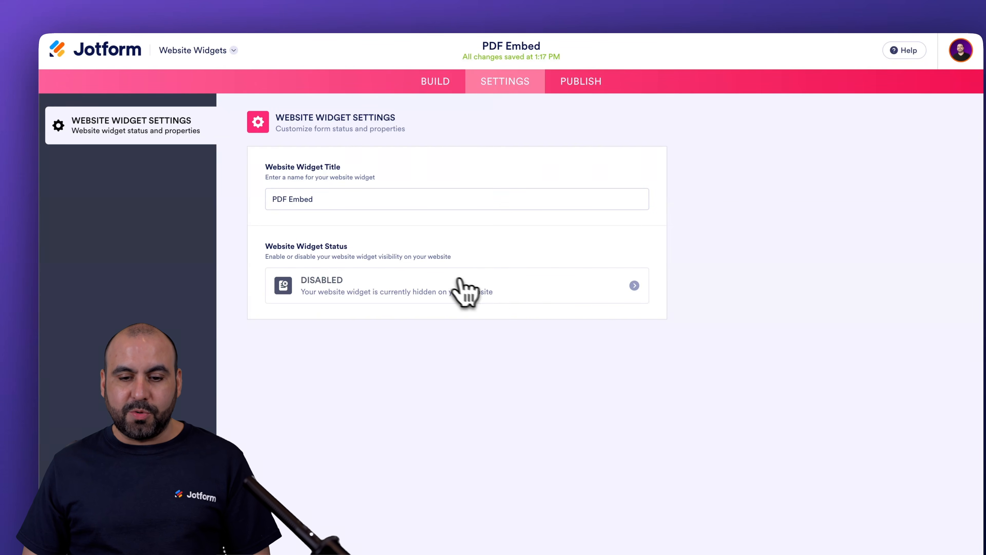
left_click(515, 291)
left_click(503, 290)
left_click(504, 291)
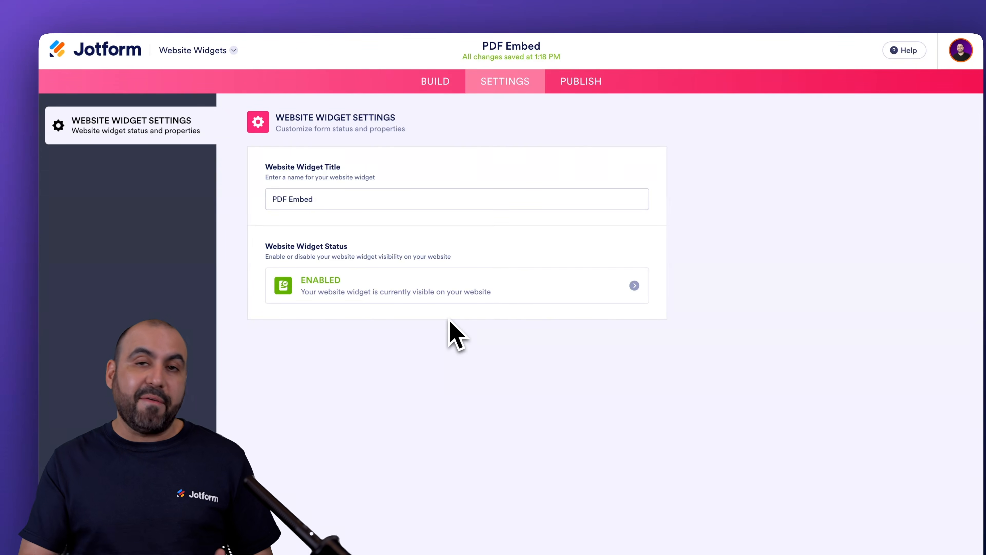
left_click(421, 290)
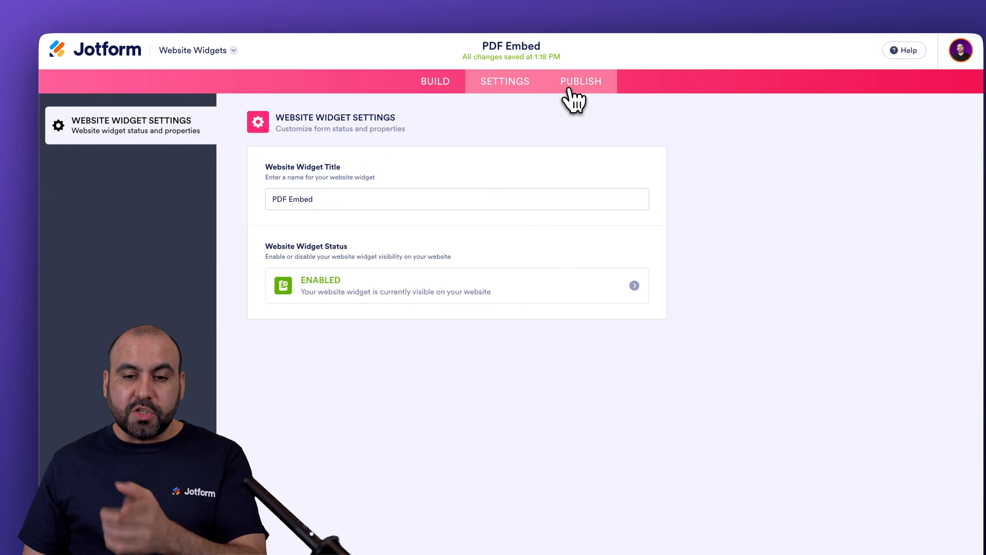
Open the WordPress publishing option for the widget and copy its embed code
left_click(574, 89)
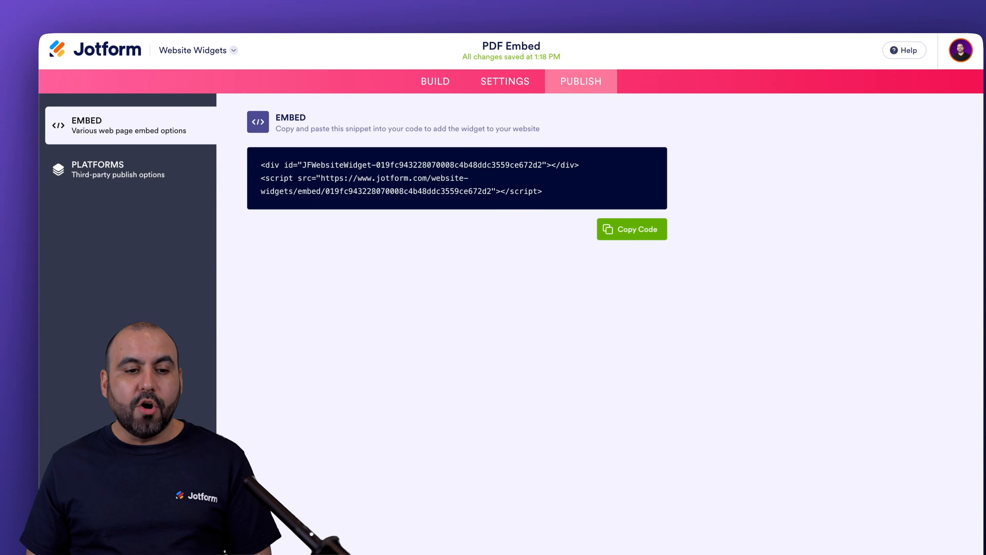
left_click(153, 178)
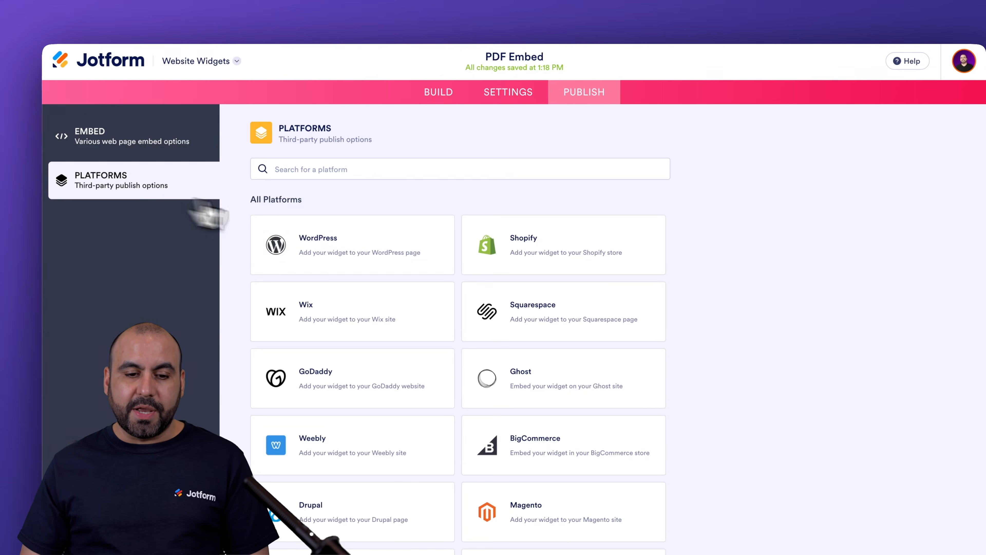
left_click(398, 249)
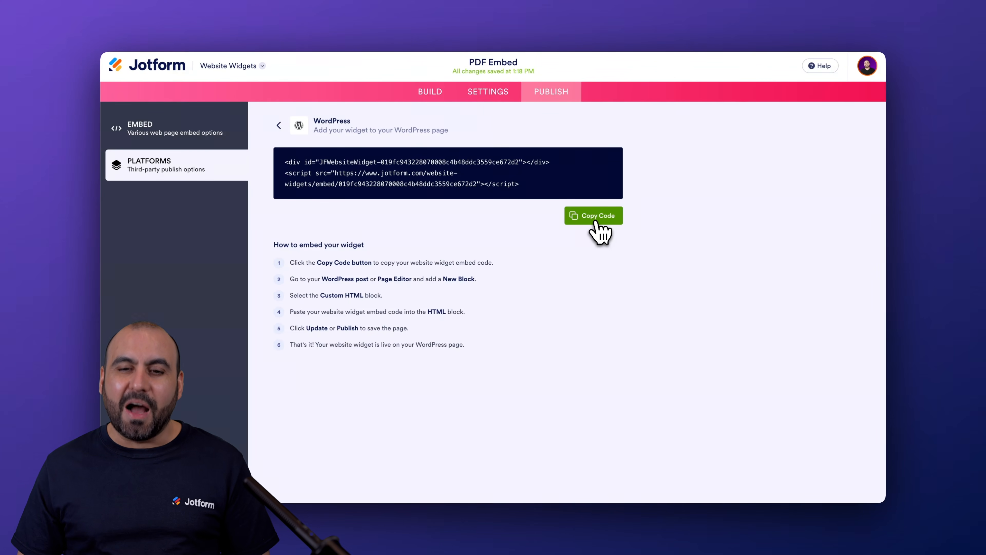
left_click(595, 222)
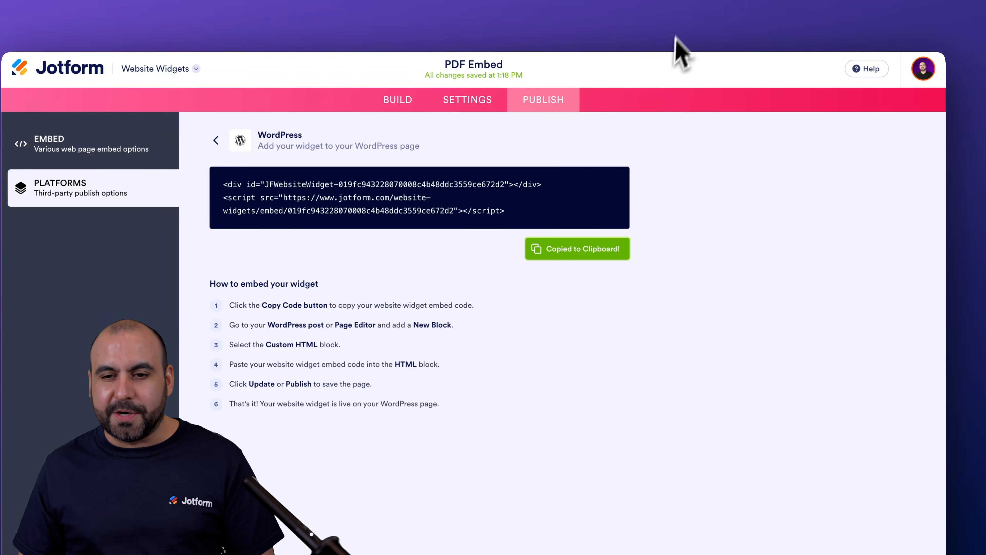
Switch to the WordPress dashboard and open the Home page for editing with Elementor
left_click(681, 22)
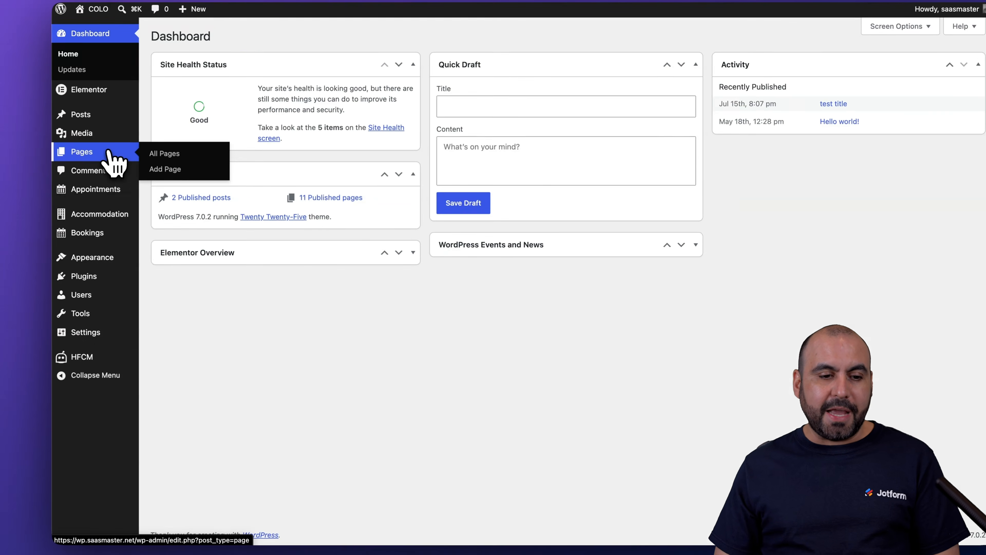
left_click(135, 177)
scroll(374, 404, "down", 5)
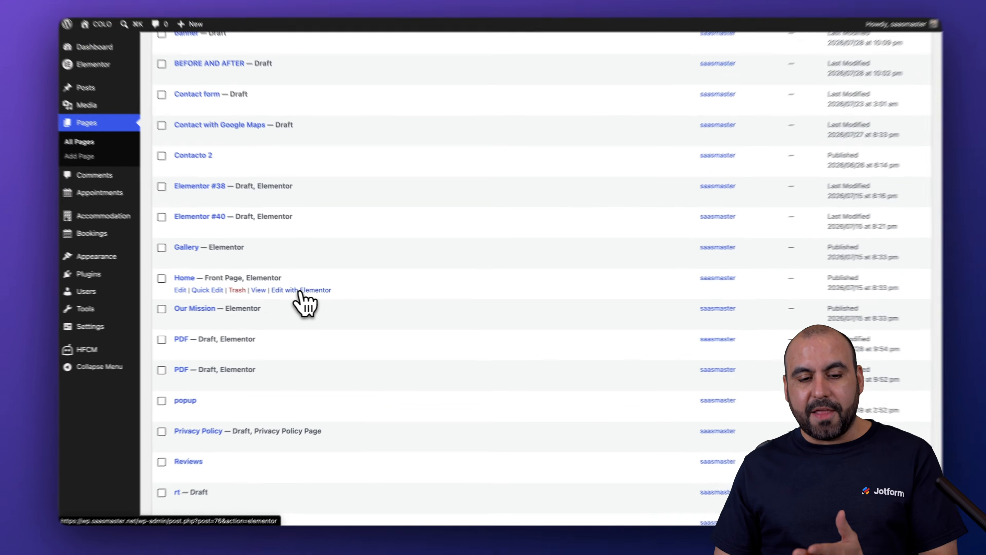
left_click(302, 290)
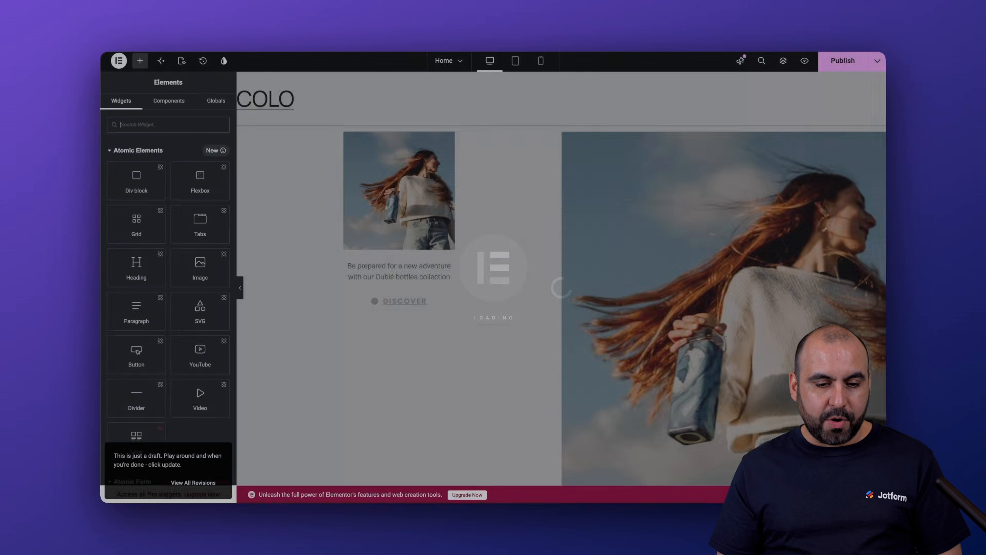
Add an HTML widget above the "Everything you need to know about Oublé" heading and paste the copied embed code into it
scroll(543, 318, "down", 10)
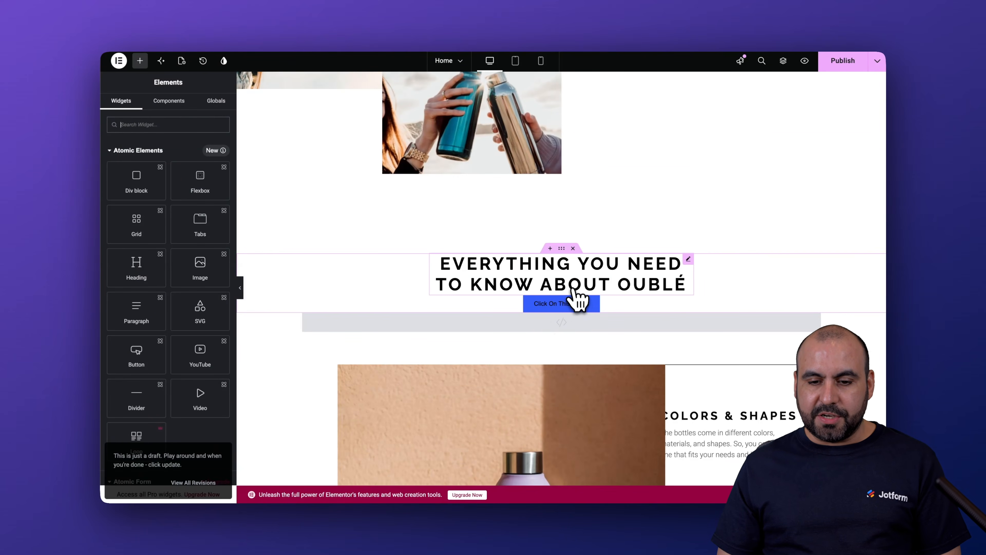
left_click(550, 248)
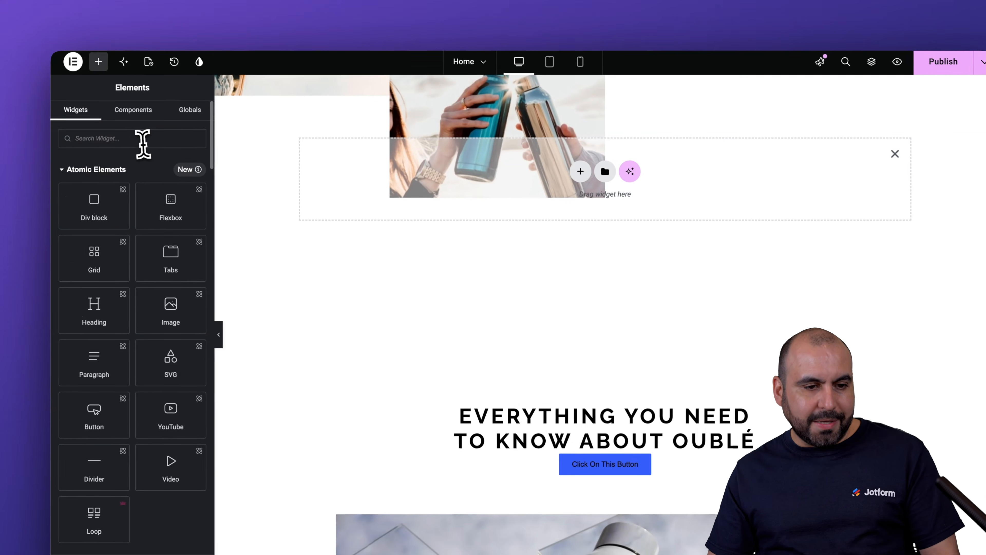
left_click(113, 116)
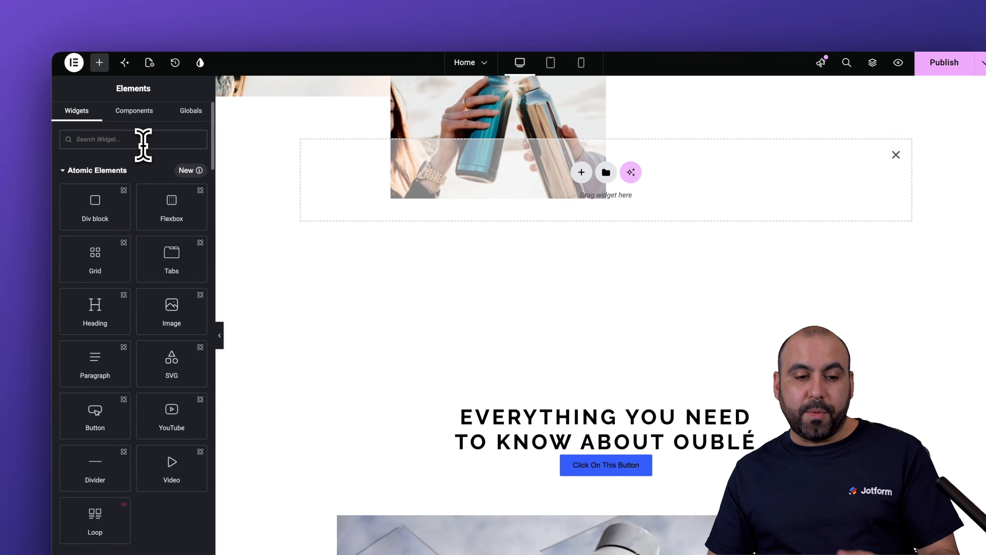
type("html")
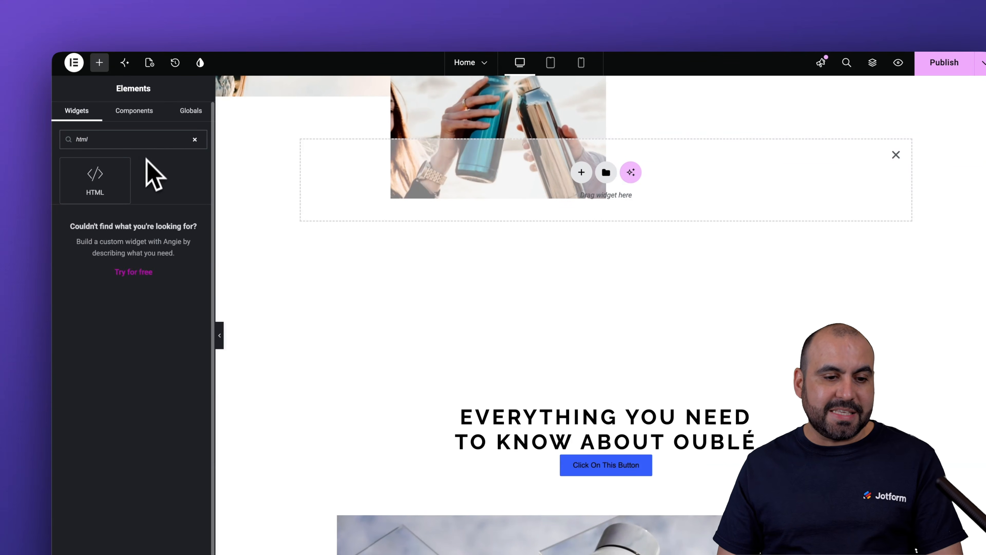
left_click_drag(98, 185, 670, 190)
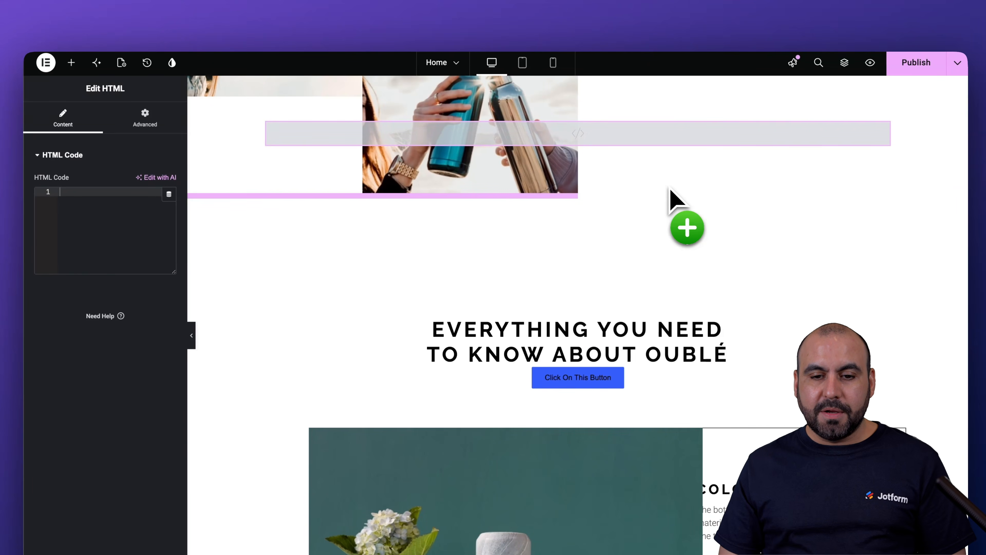
left_click(116, 214)
key("super+v")
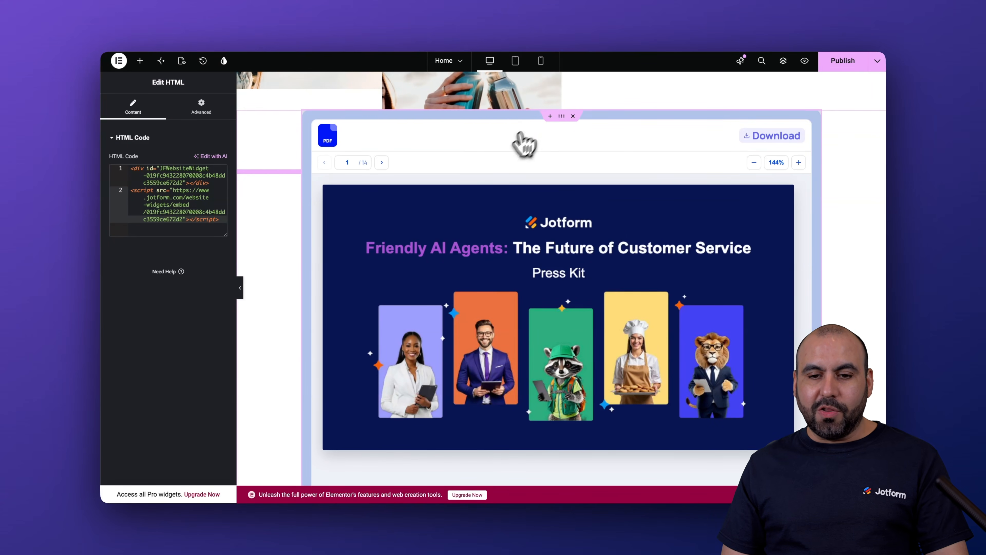
Move the embedded PDF's container below the "Click On This Button" button and select its HTML widget
left_click_drag(562, 116, 554, 314)
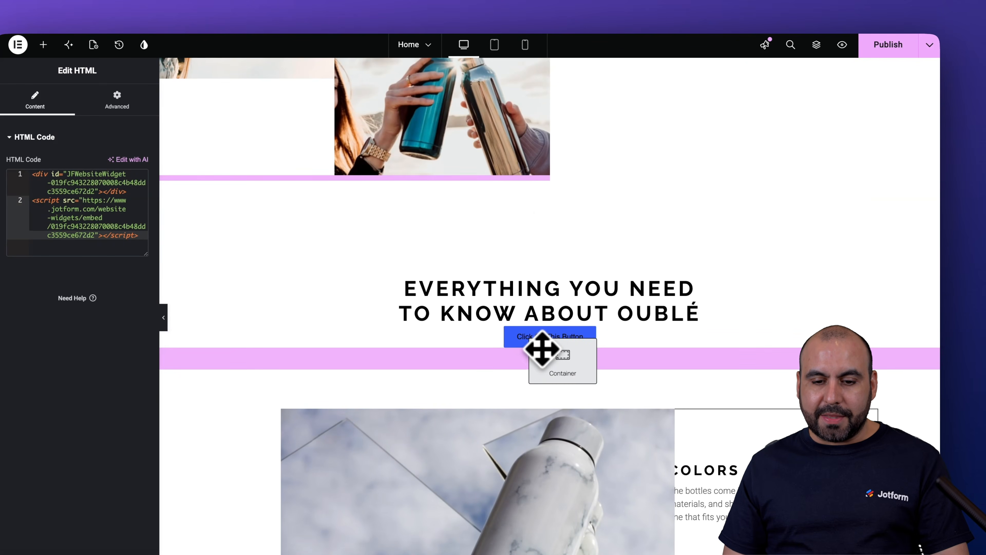
left_click_drag(543, 348, 539, 347)
scroll(555, 346, "down", 3)
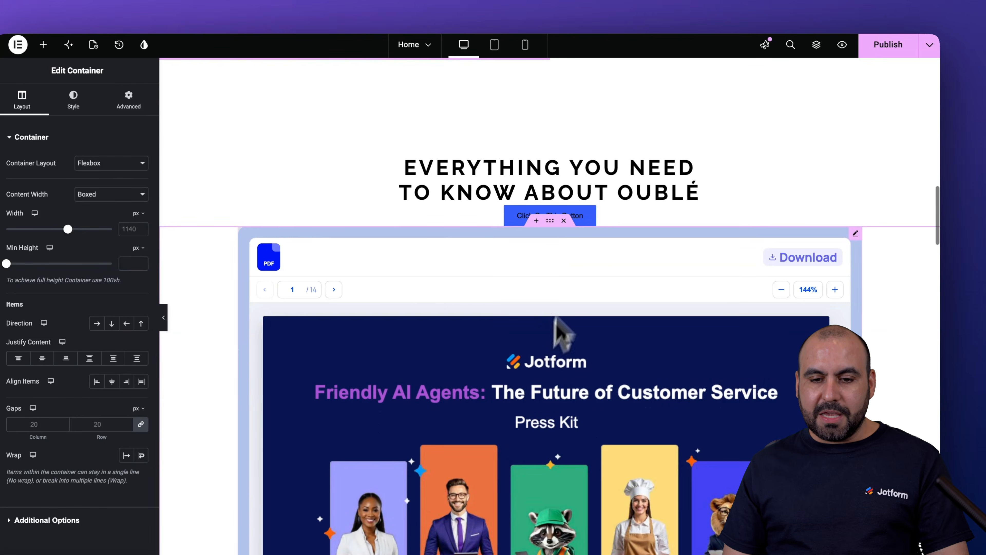
left_click(611, 223)
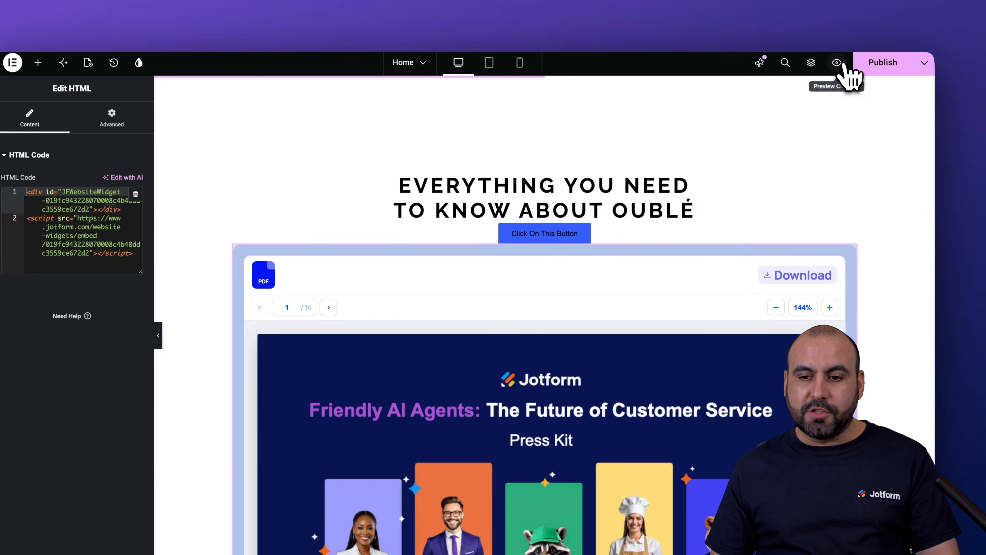
Preview the Home page's changes and page through the embedded PDF to page 5
left_click(837, 63)
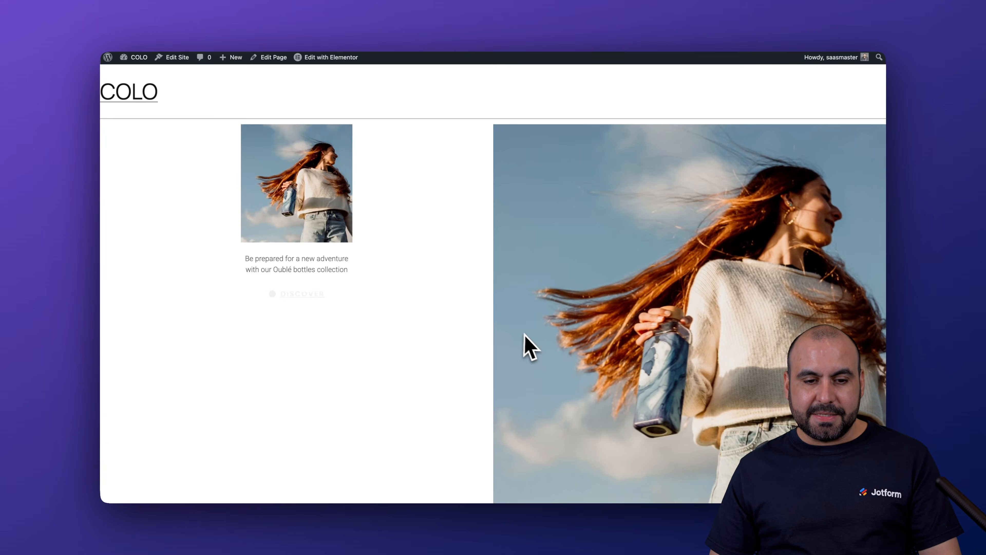
scroll(449, 414, "down", 15)
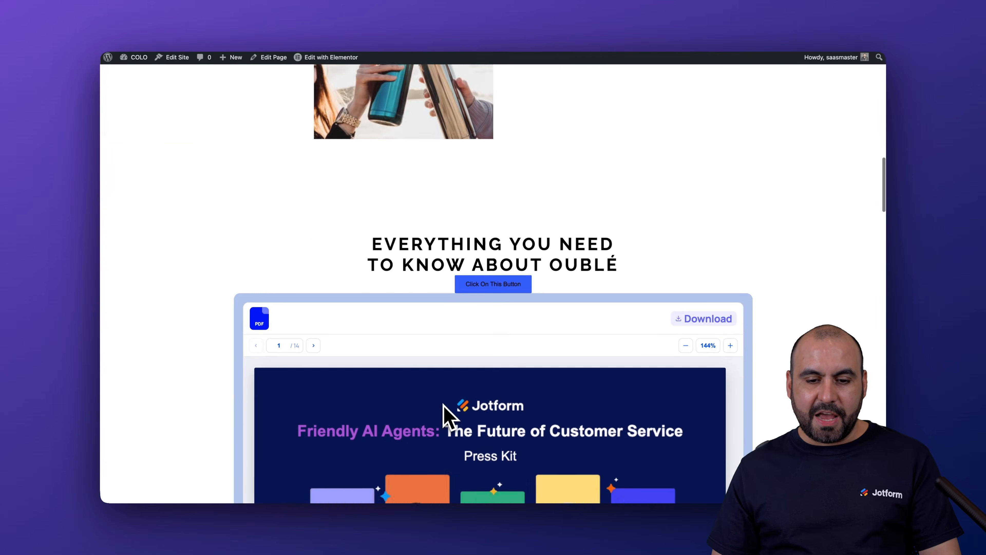
scroll(794, 322, "down", 3)
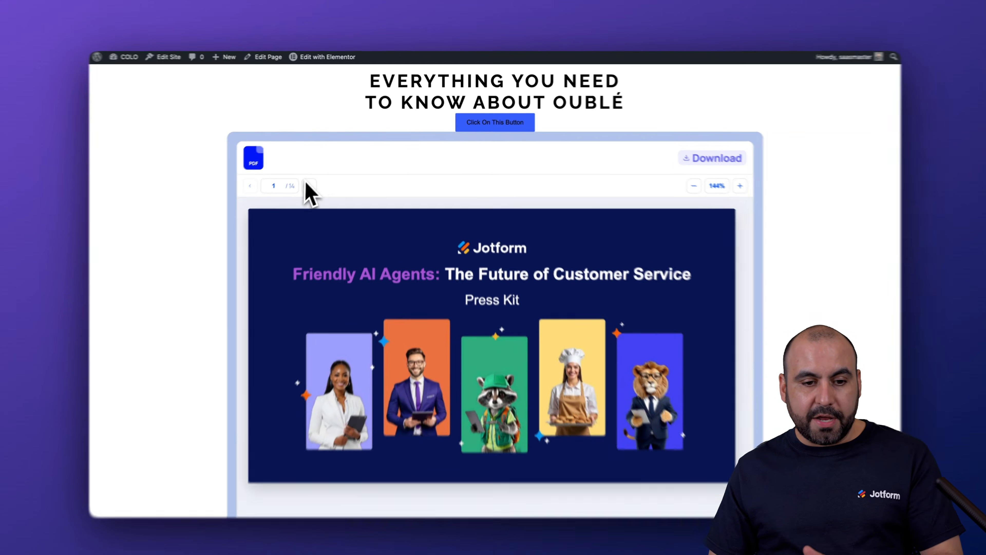
left_click(310, 186)
left_click(309, 185)
left_click(310, 186)
left_click(310, 186)
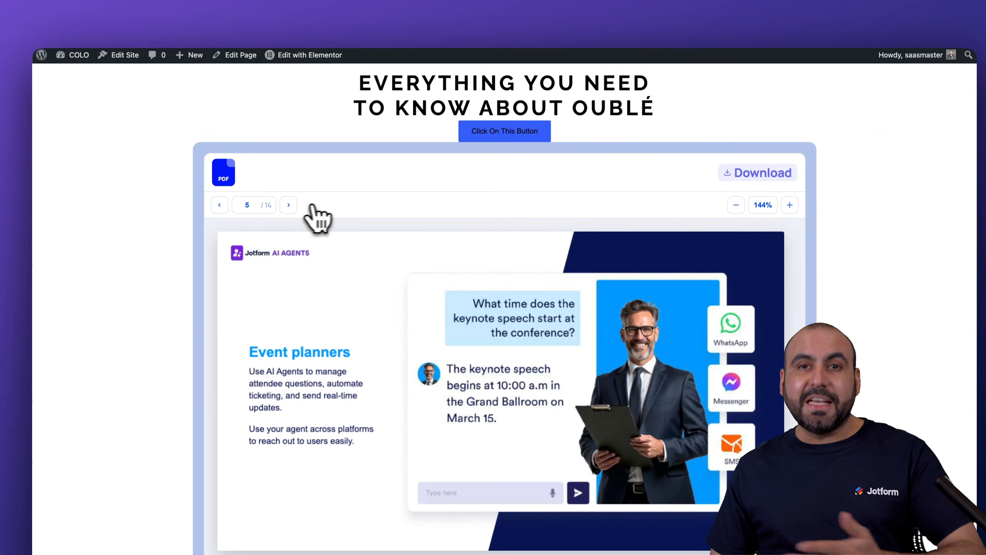
Test the embedded PDF's zoom controls by zooming out to 115% and back in to 144%, and look over the whole embedded viewer
left_click(736, 205)
left_click(736, 205)
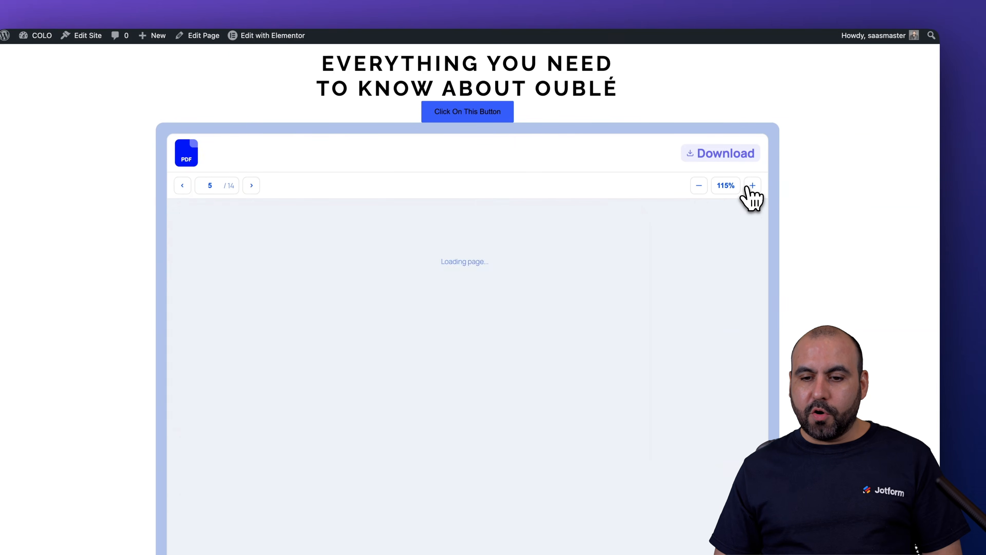
left_click(752, 186)
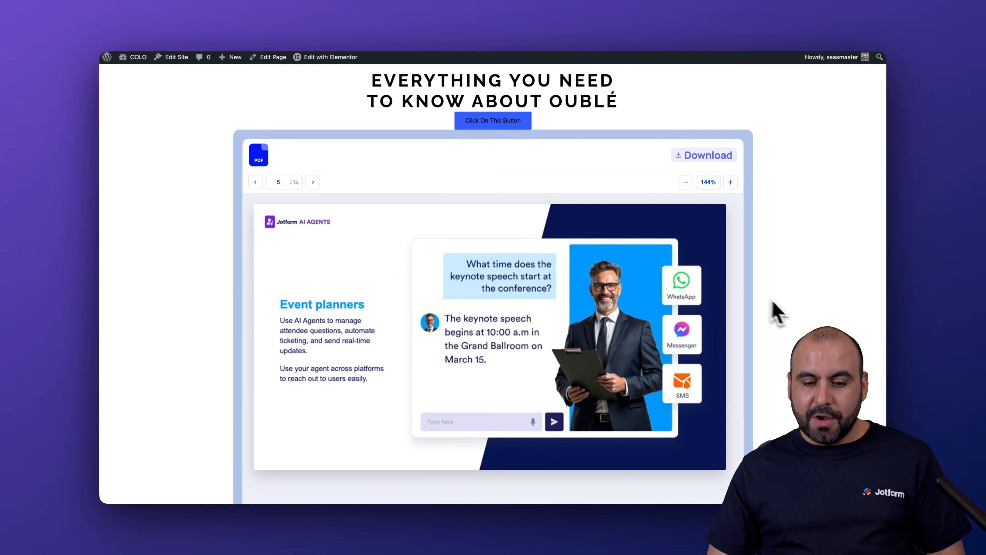
scroll(823, 337, "down", 5)
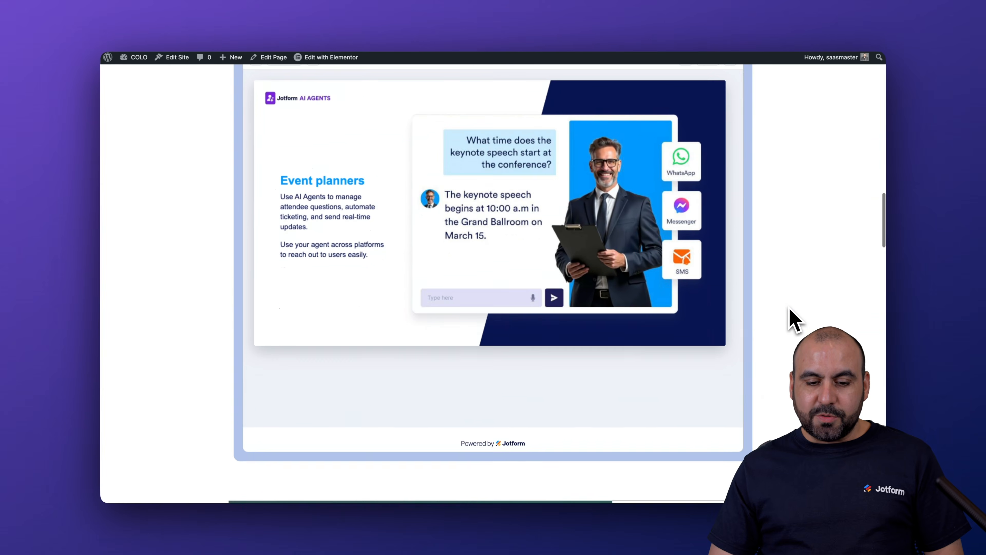
scroll(792, 318, "up", 3)
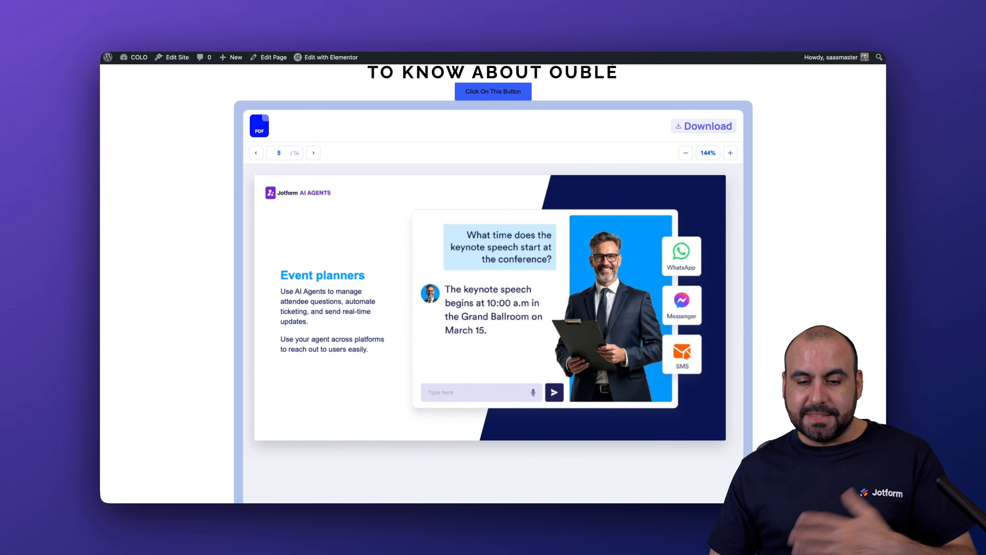
scroll(789, 303, "down", 2)
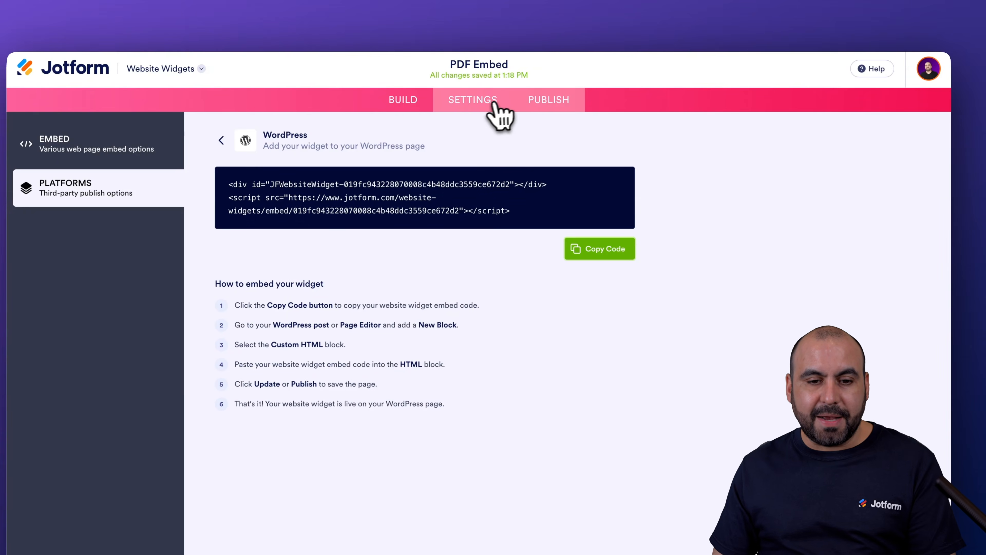
Switch to Jotform, view the PDF Embed widget's title and status settings, and return to its builder
left_click(475, 103)
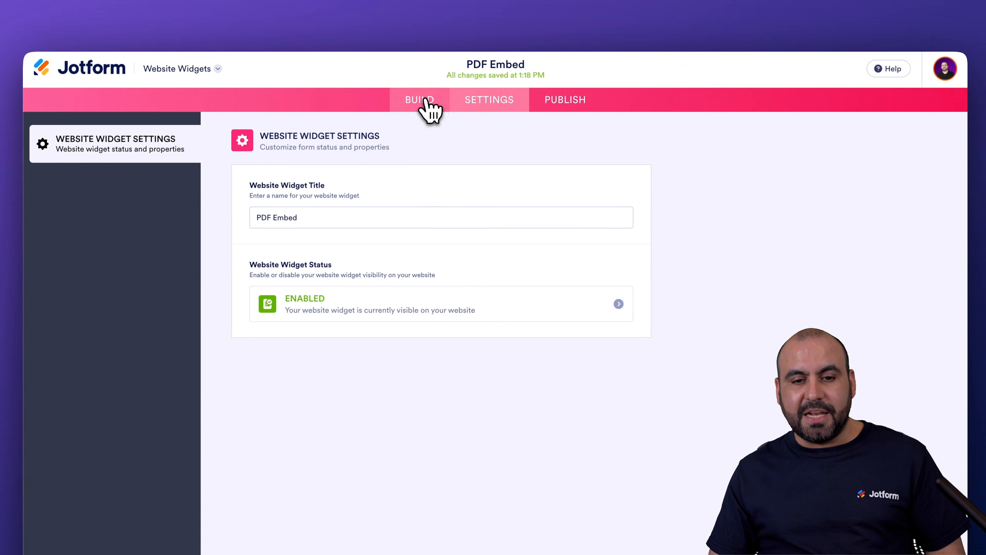
left_click(426, 101)
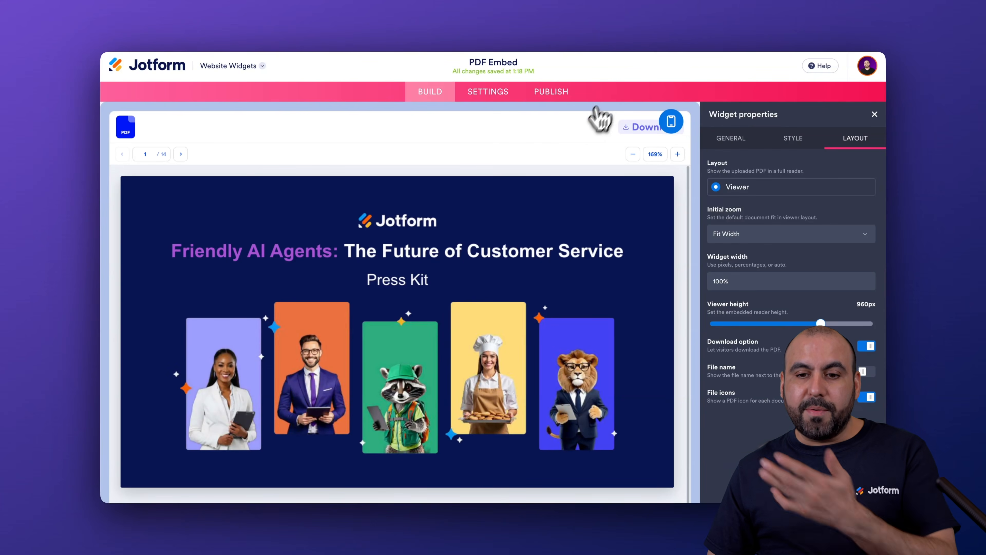